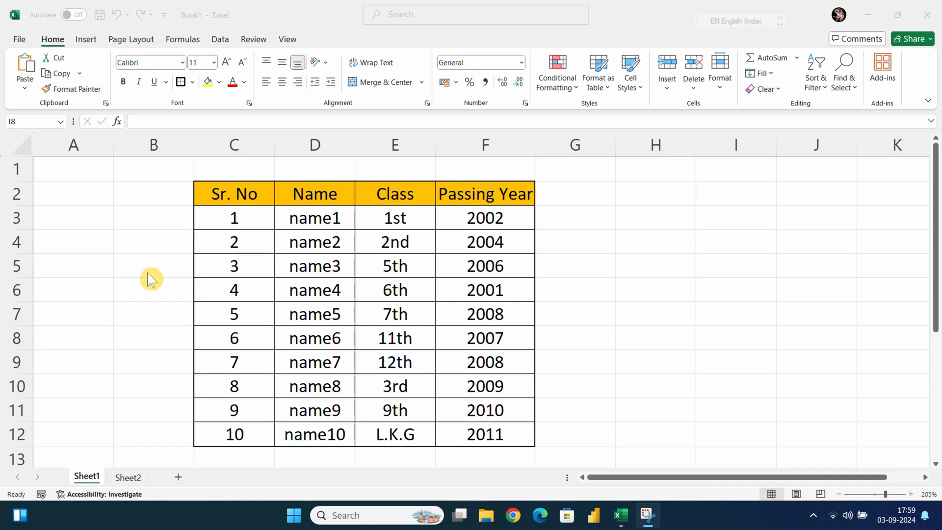
Move the table in C2:F12 of Sheet1 to cell A1 of a new sheet
click(233, 188)
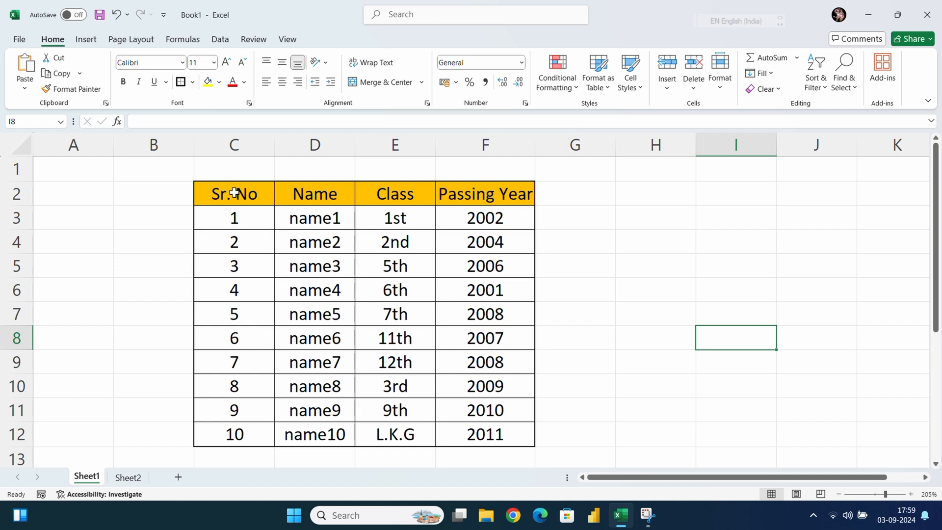
click(587, 245)
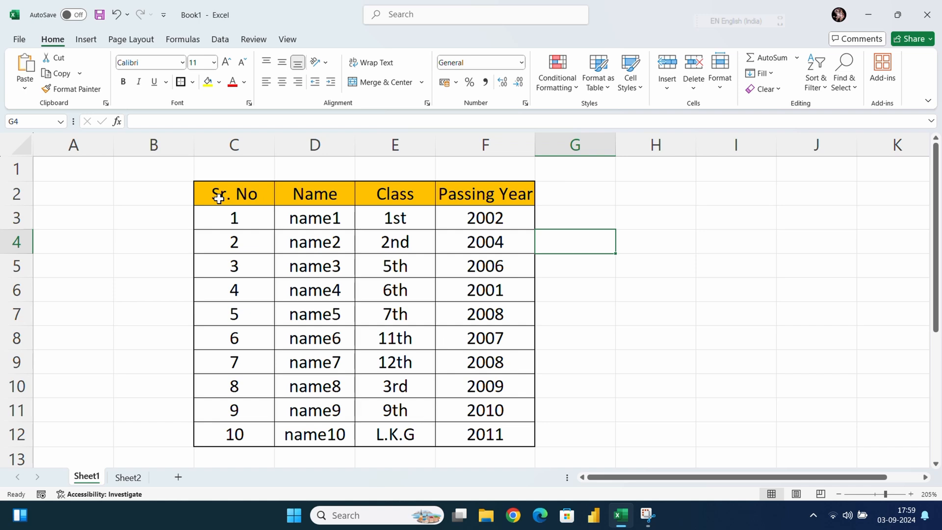
drag(220, 194, 485, 432)
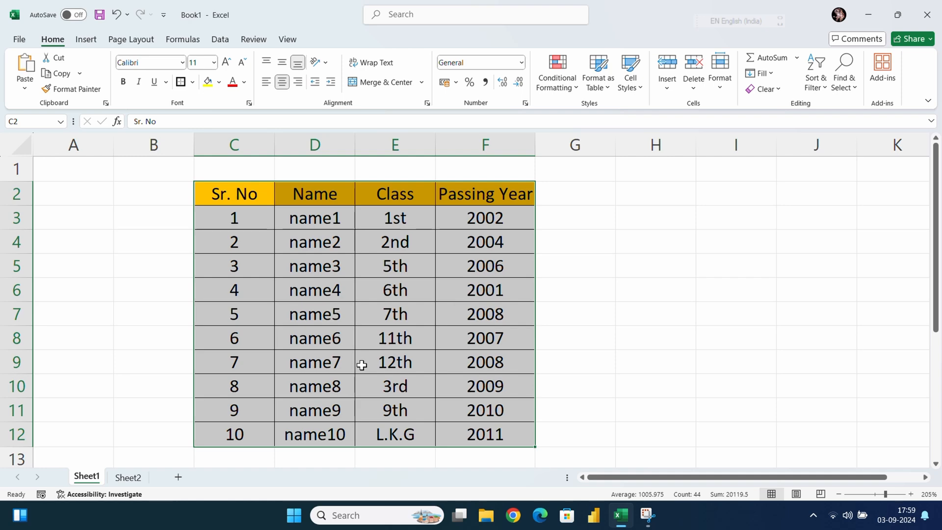
key(ctrl+q)
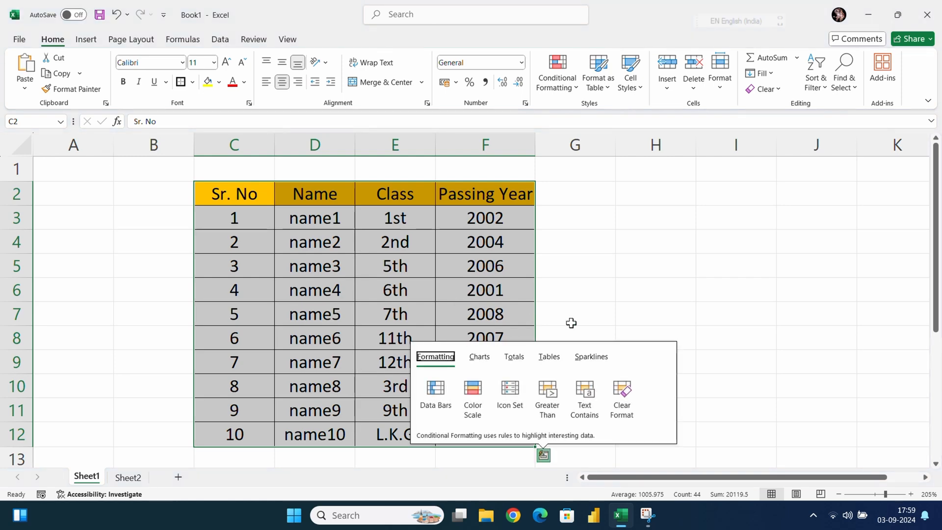
click(62, 74)
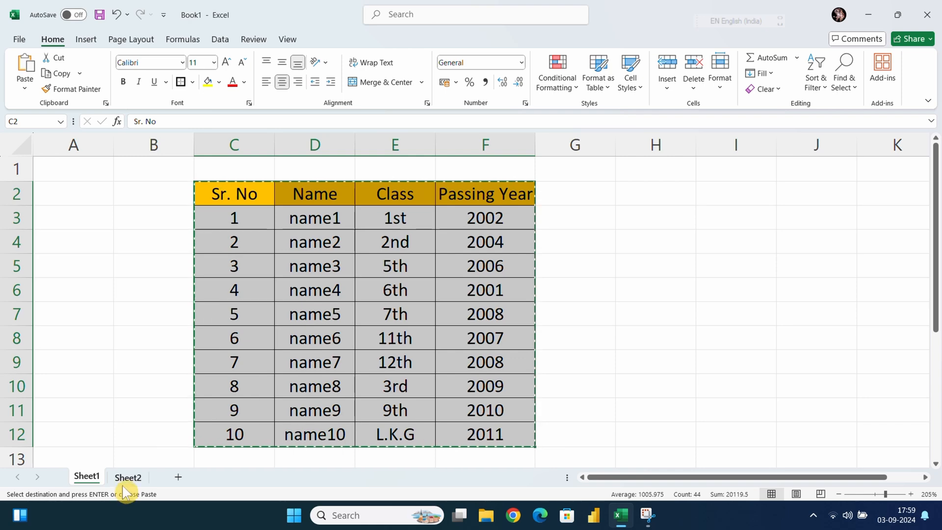
click(181, 478)
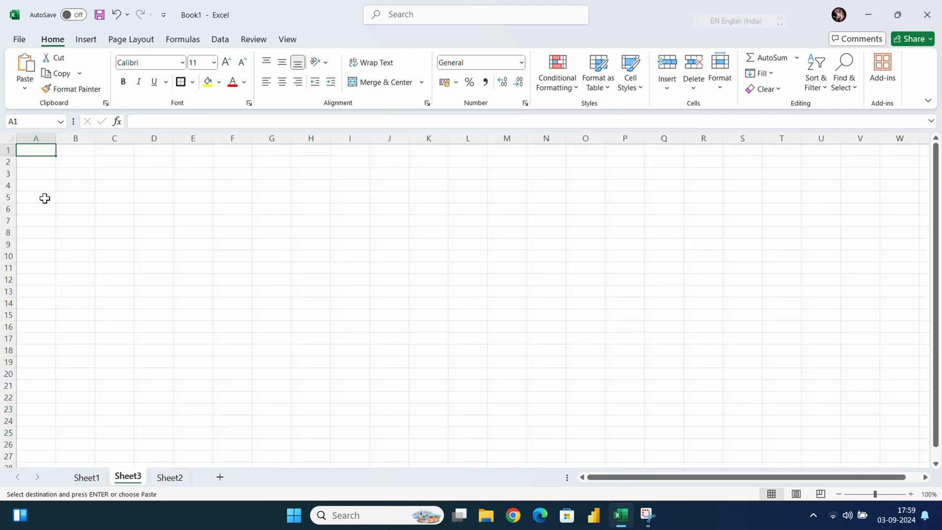
key(Return)
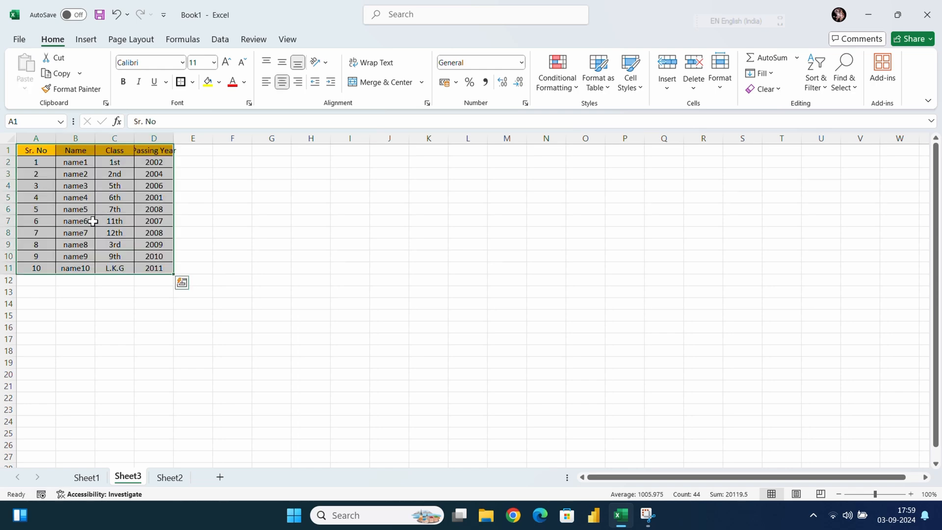
Auto-fit the width of column D to the Passing Year heading
ctrl+scroll(98, 235, up, 7)
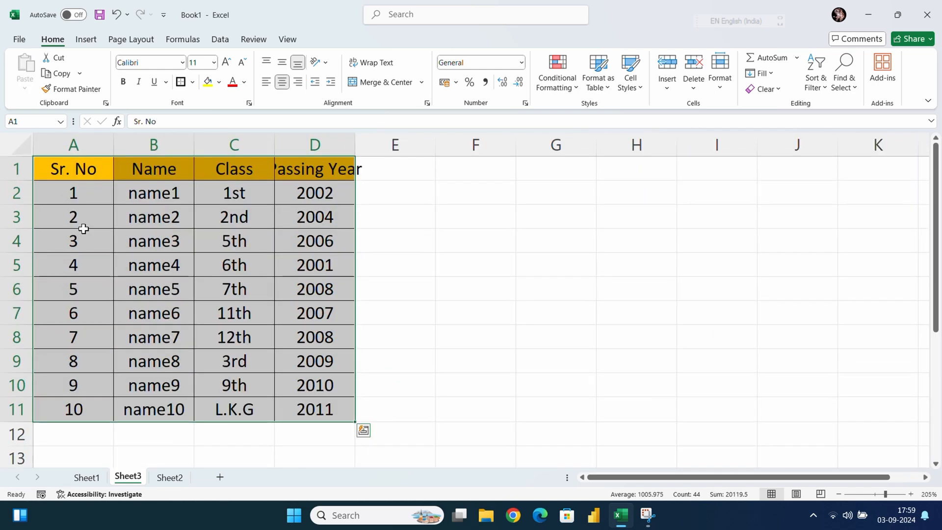
double_click(355, 144)
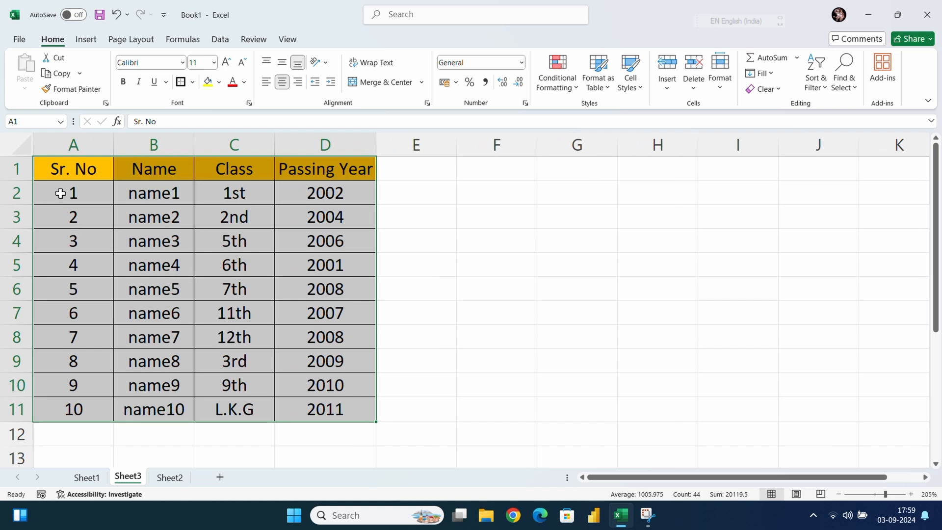
click(59, 173)
click(449, 261)
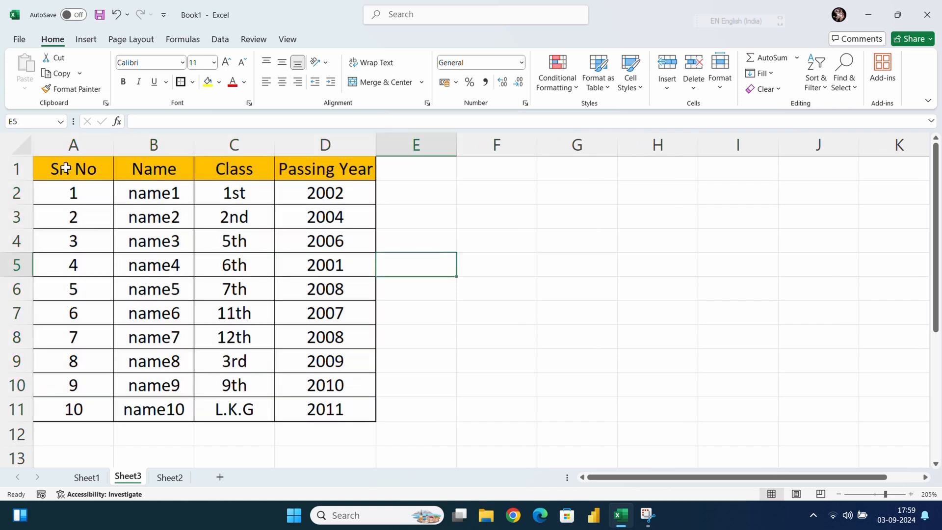
Copy the table in A1:D11 of Sheet3 and paste it at cell C2 of Sheet1
drag(74, 172, 301, 404)
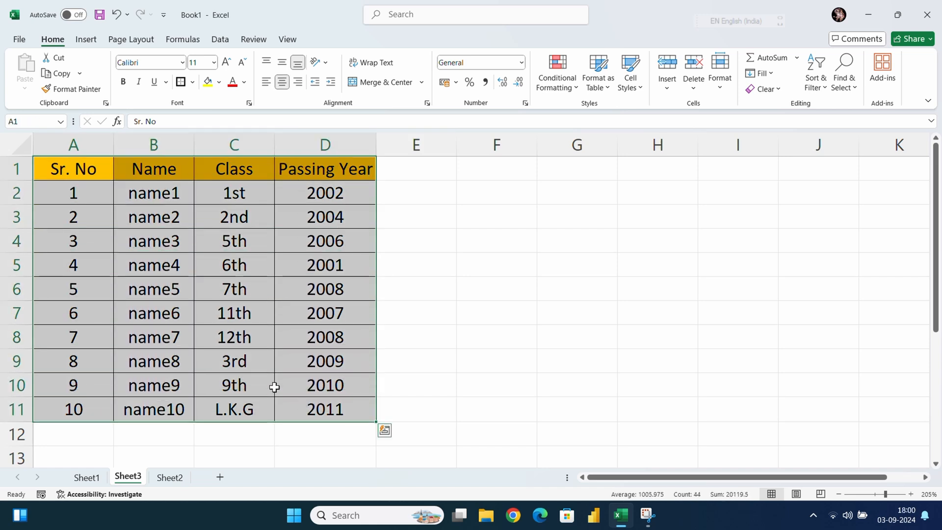
click(58, 73)
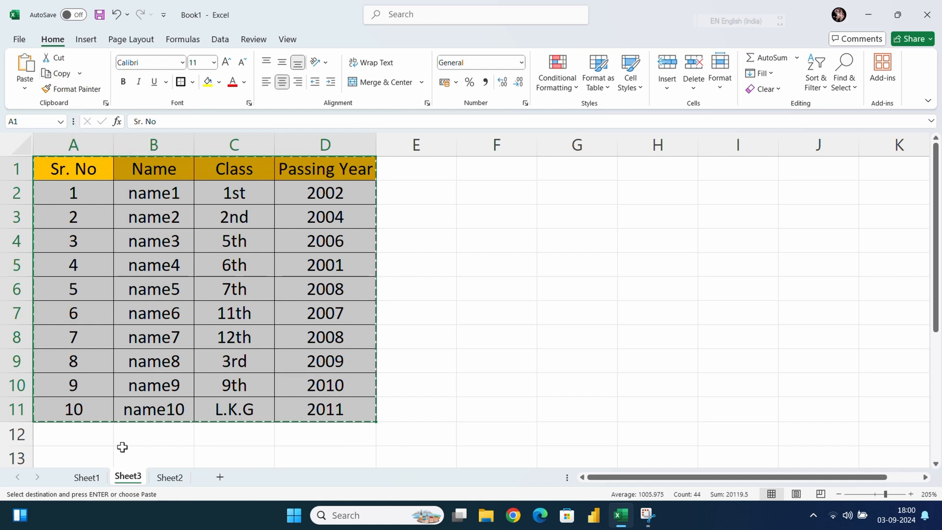
click(92, 482)
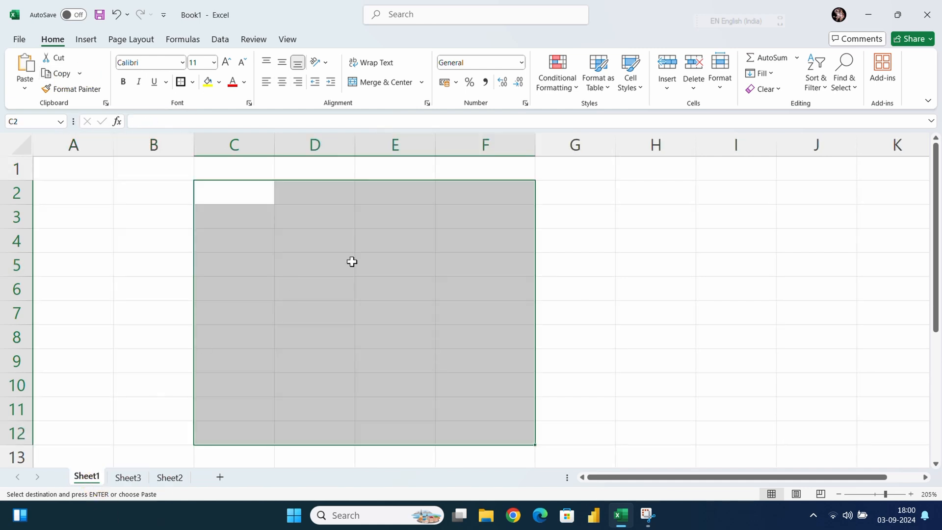
click(235, 193)
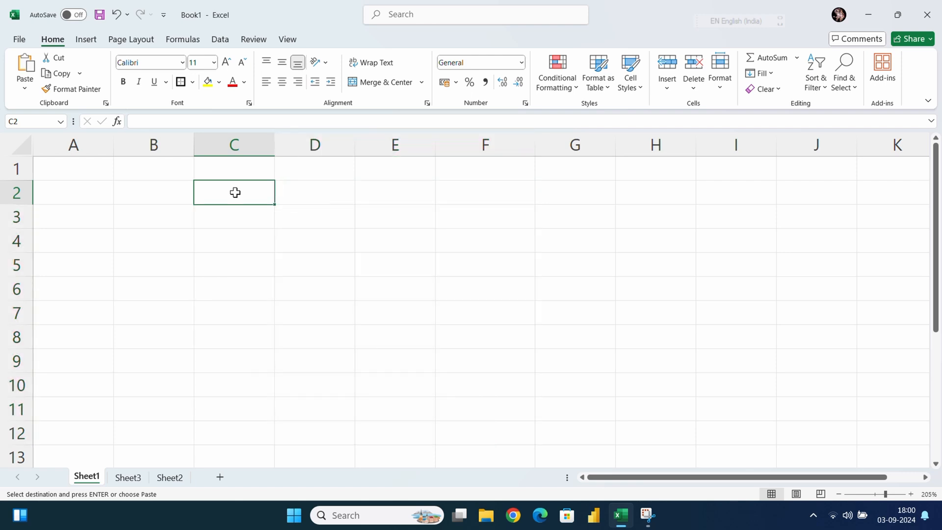
click(24, 67)
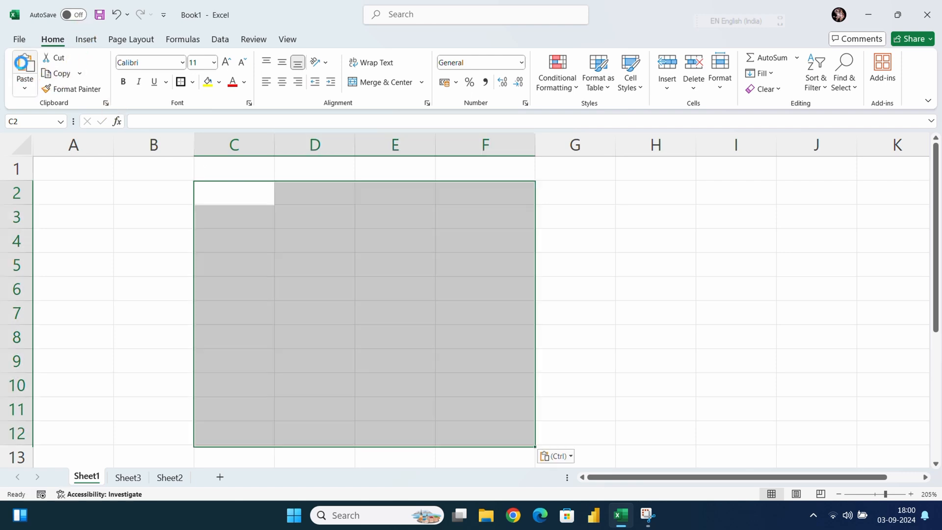
click(581, 281)
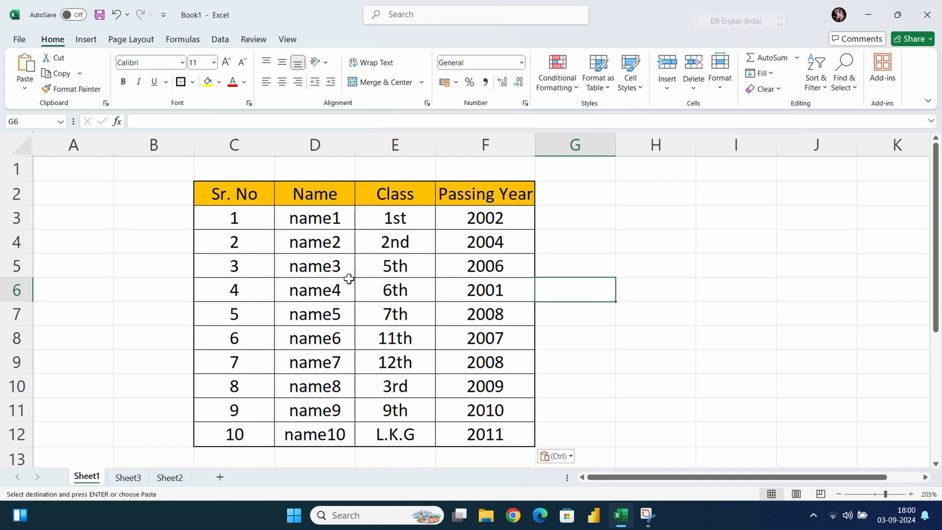
Clear the formats of the table in A1:D11 on Sheet3, keeping its contents
click(136, 477)
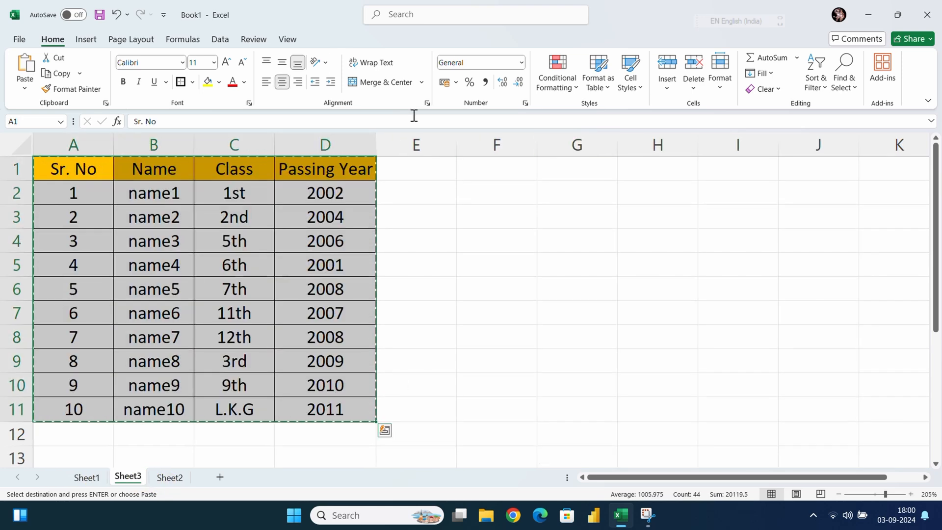
click(763, 89)
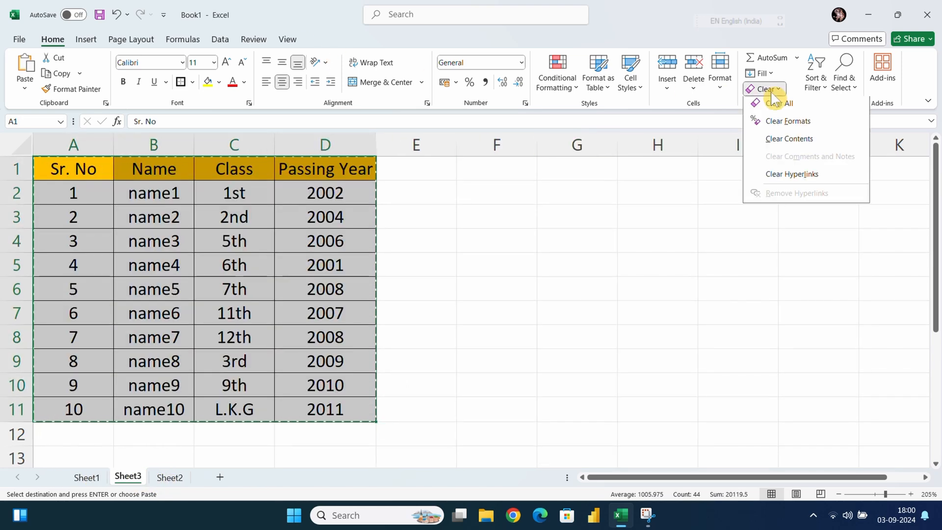
click(783, 125)
click(405, 288)
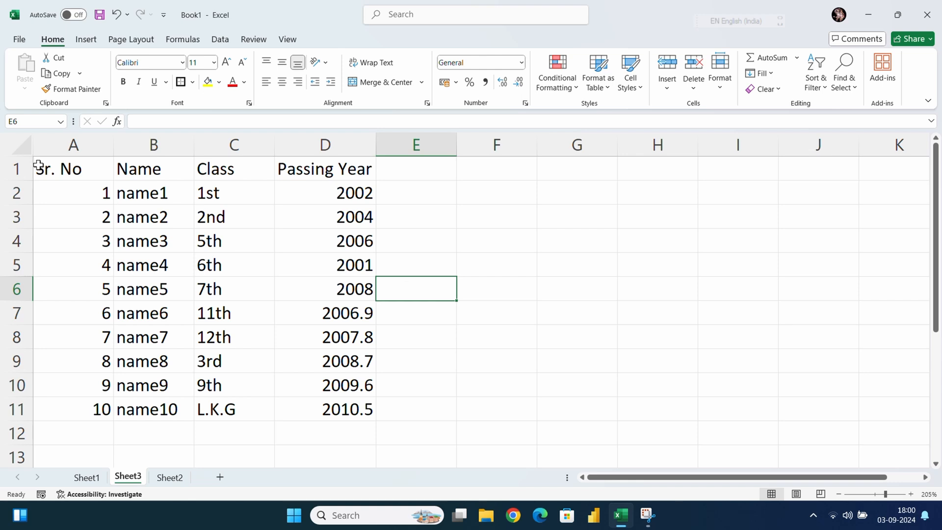
Apply the formatting of the C2:F12 table on Sheet1 to A1:D11 on Sheet3 with Format Painter
drag(38, 165, 293, 382)
click(84, 478)
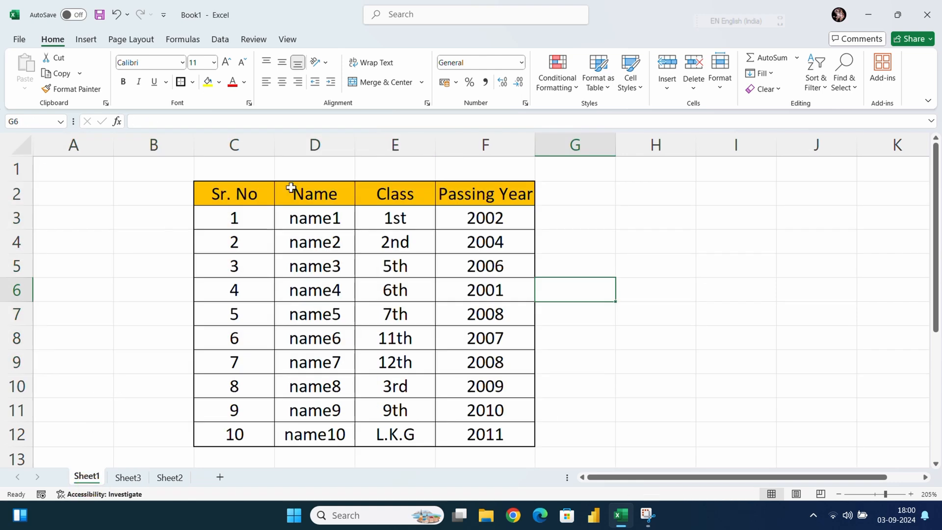
click(237, 189)
drag(237, 189, 467, 441)
click(127, 477)
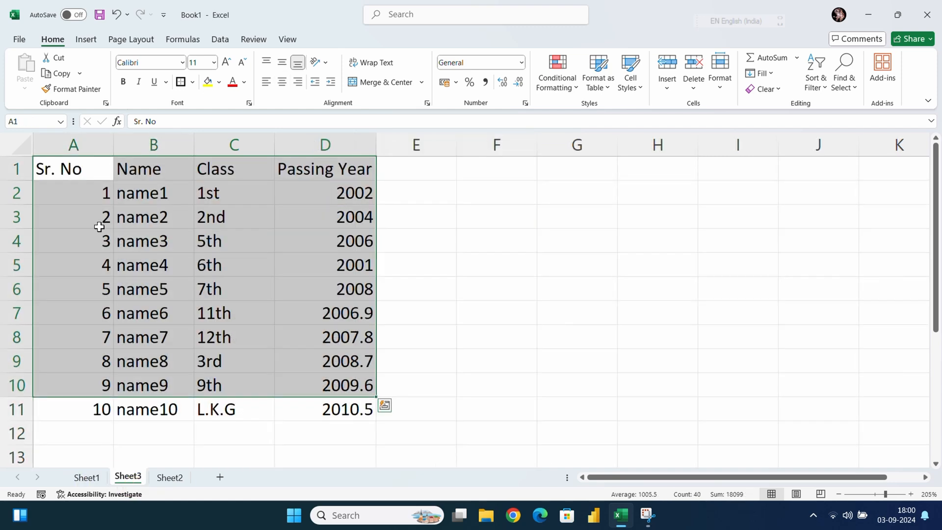
click(492, 411)
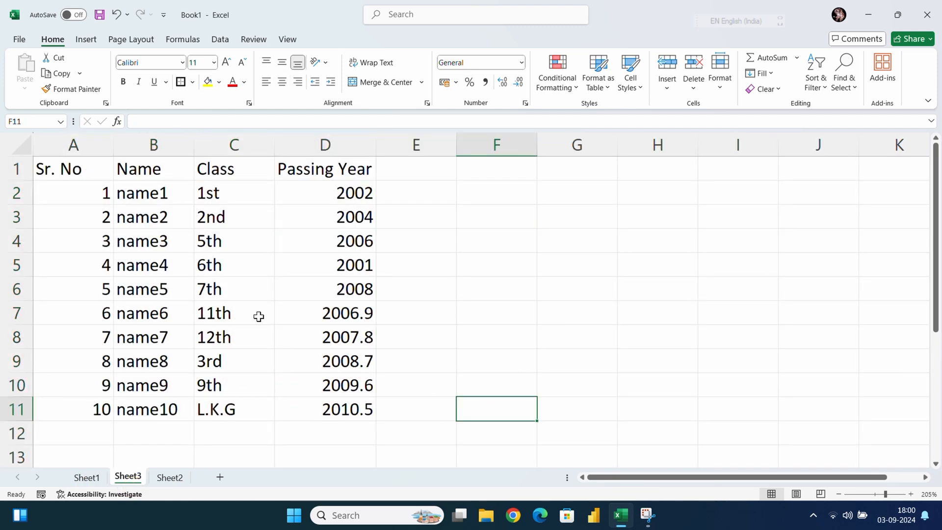
click(99, 478)
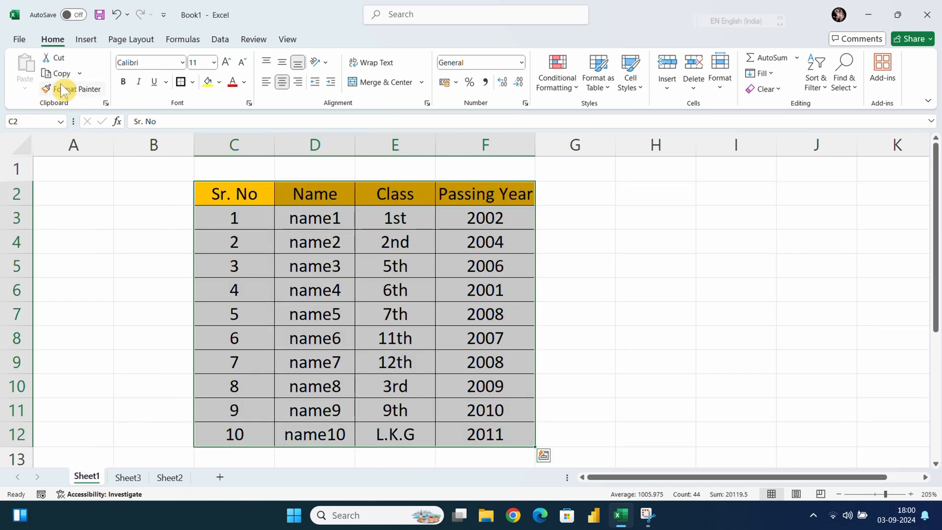
click(86, 92)
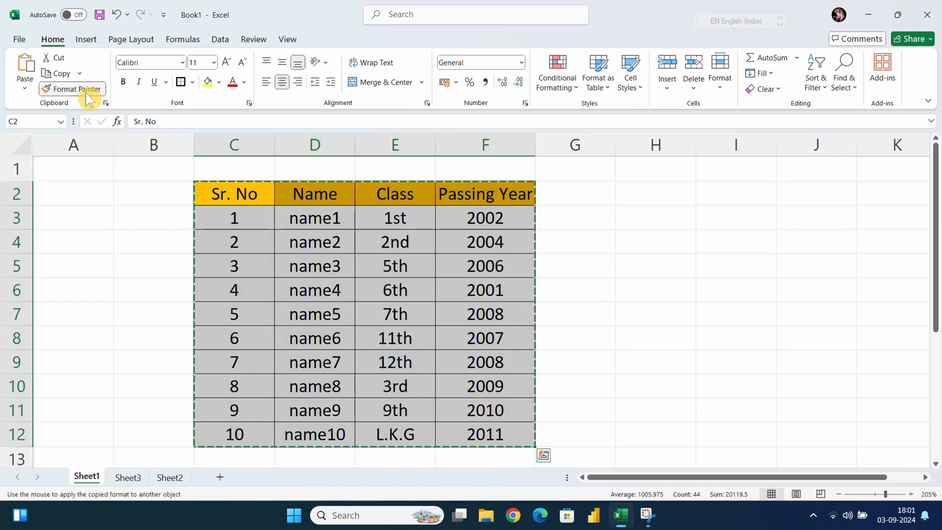
click(128, 477)
mouse_move(40, 158)
mouse_down()
mouse_move(330, 208)
mouse_move(318, 405)
mouse_up()
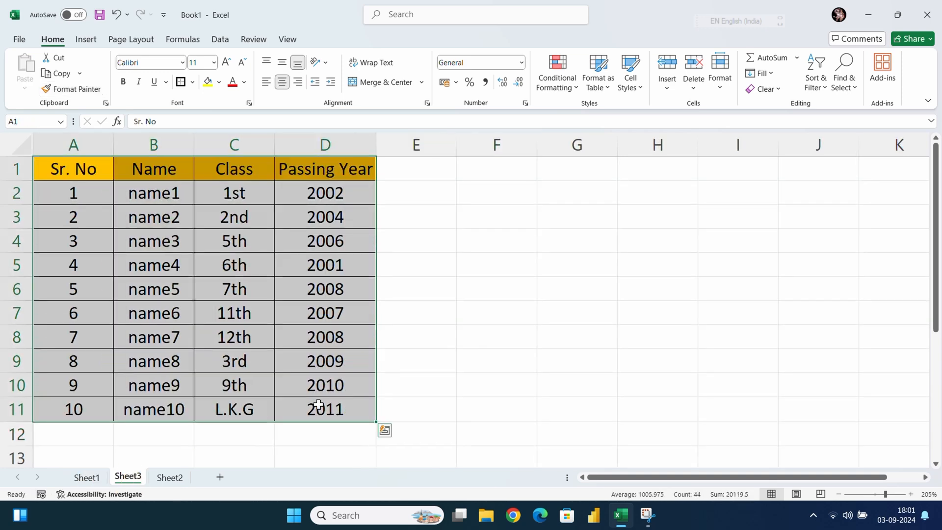
click(441, 370)
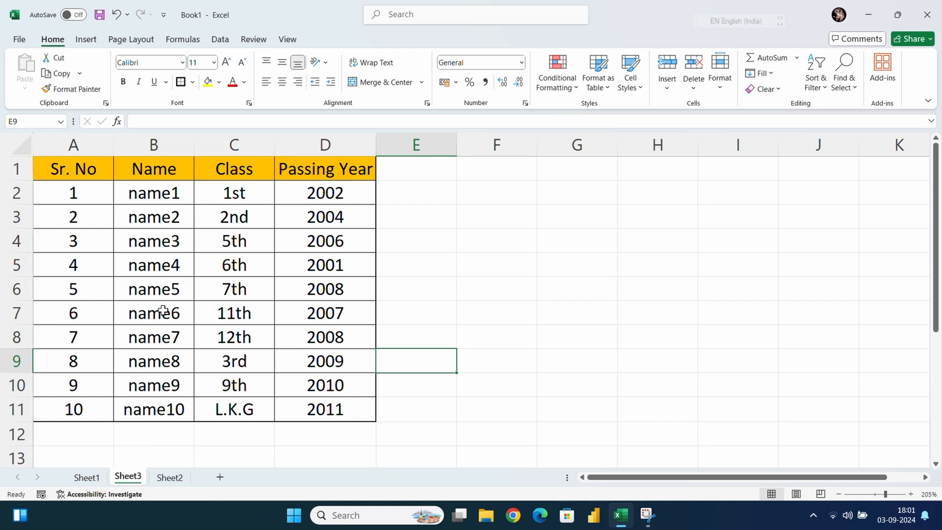
Clear the formats from the repainted table in A1:D11 on Sheet3
key(ctrl+c)
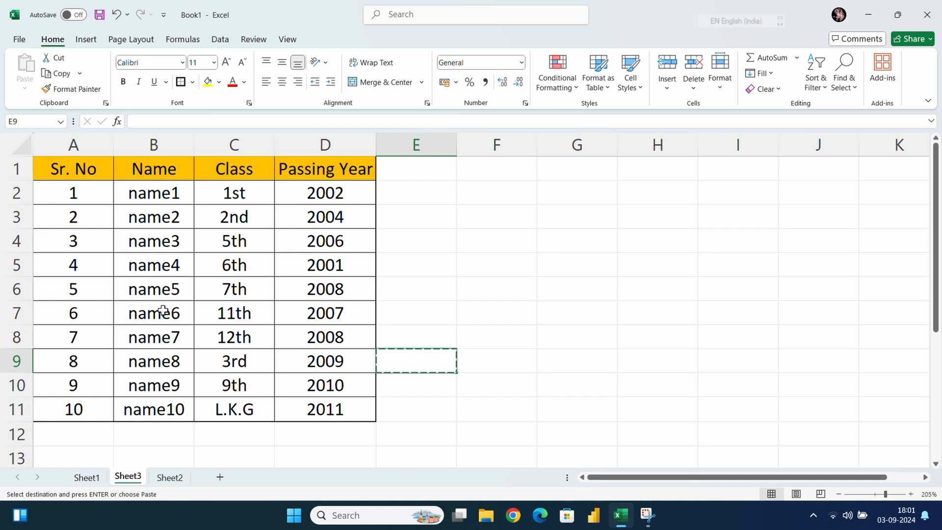
click(521, 317)
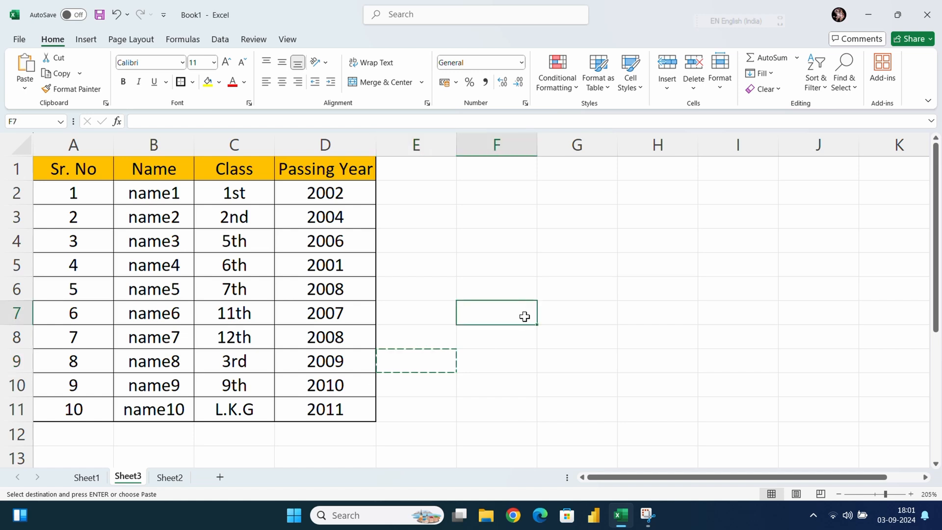
drag(97, 168, 314, 411)
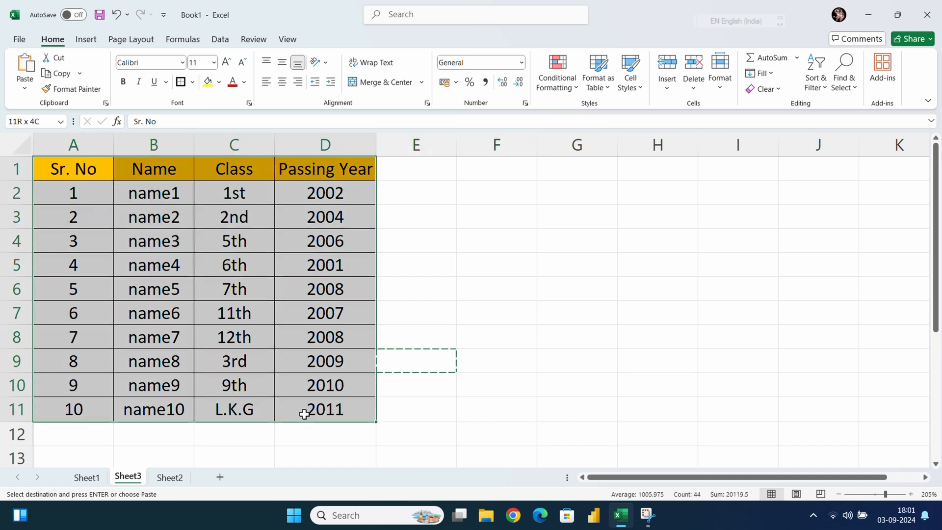
click(780, 89)
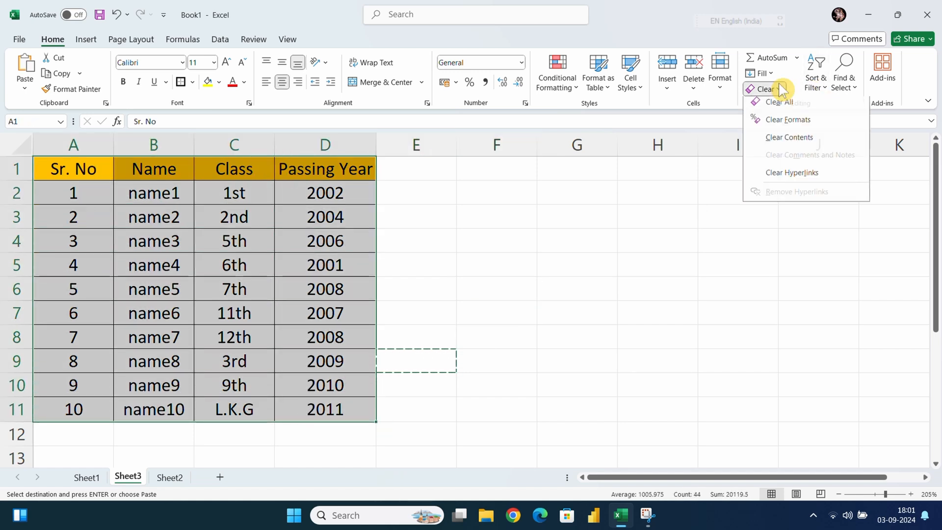
click(787, 120)
click(546, 240)
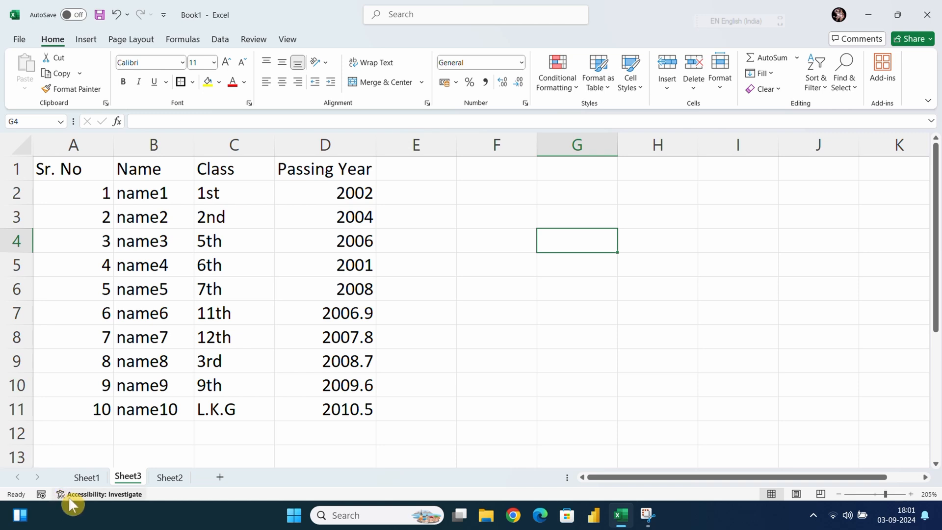
Lock Format Painter on the Sheet1 table's formatting and apply it to both A1:D11 and F3:H10 on Sheet3
click(85, 477)
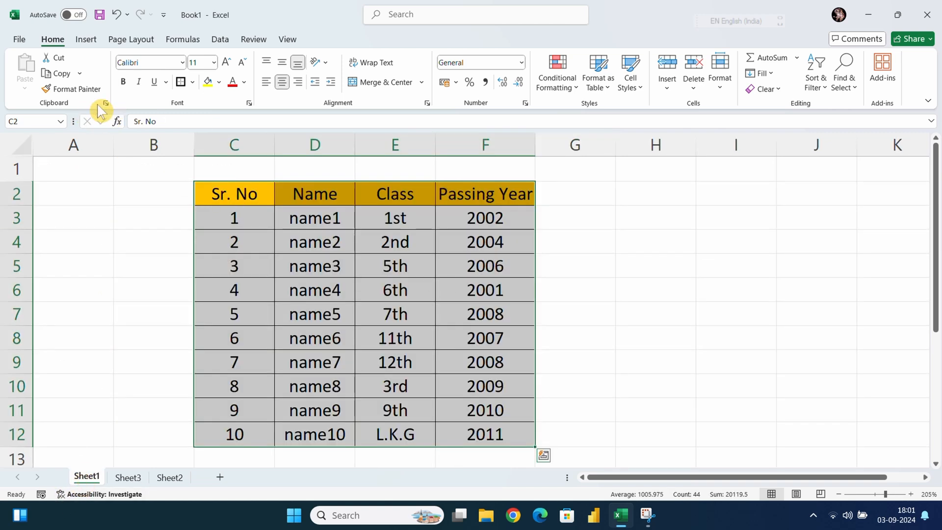
click(90, 90)
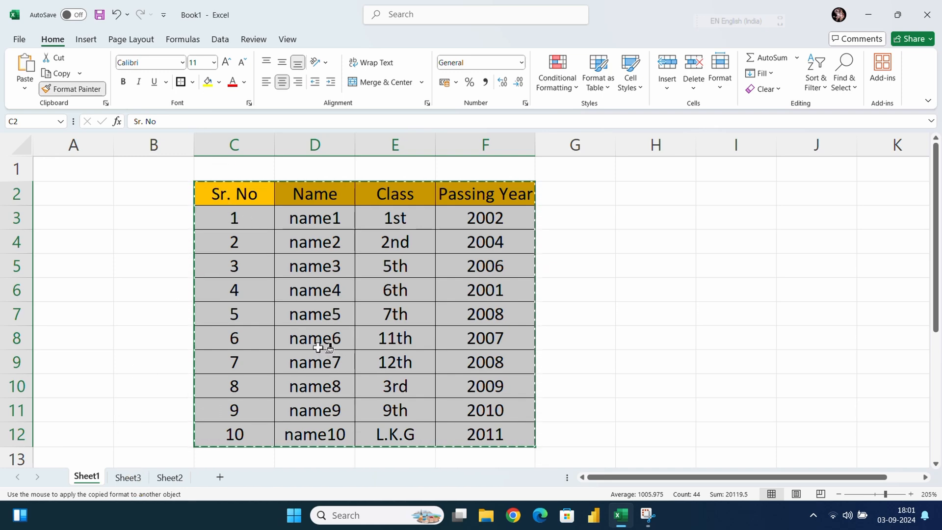
click(131, 478)
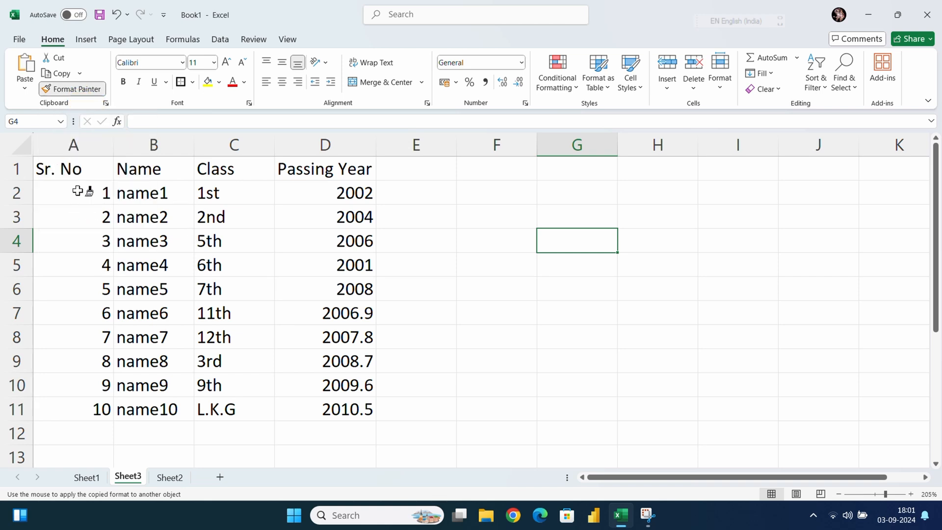
mouse_move(60, 169)
mouse_down()
mouse_move(172, 185)
mouse_move(273, 225)
mouse_move(311, 286)
mouse_move(337, 414)
mouse_up()
mouse_move(472, 216)
mouse_down()
mouse_move(604, 367)
mouse_move(656, 378)
mouse_up()
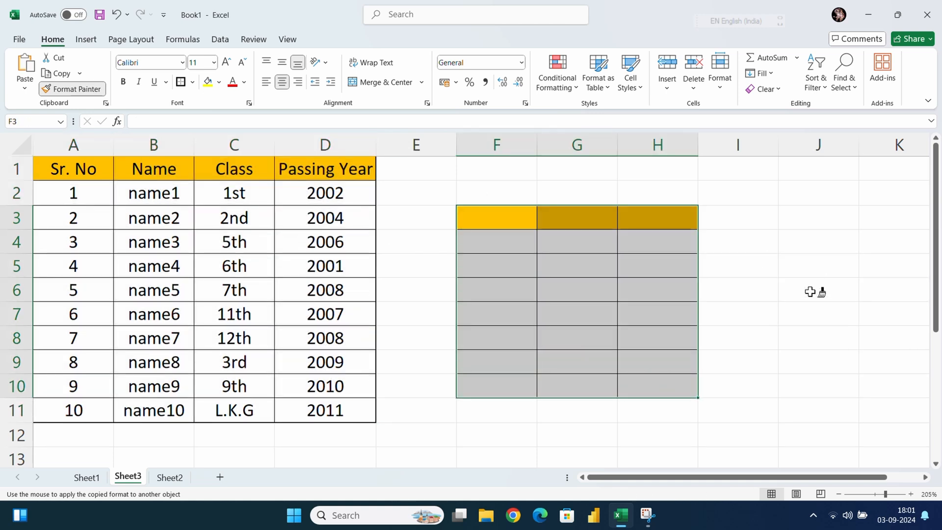
Paint the locked formatting onto I3:K13, F6:I12 and F4:I10 on Sheet3, and turn Format Painter off
mouse_move(738, 216)
mouse_down()
mouse_move(920, 427)
mouse_move(922, 454)
mouse_up()
drag(473, 288, 770, 437)
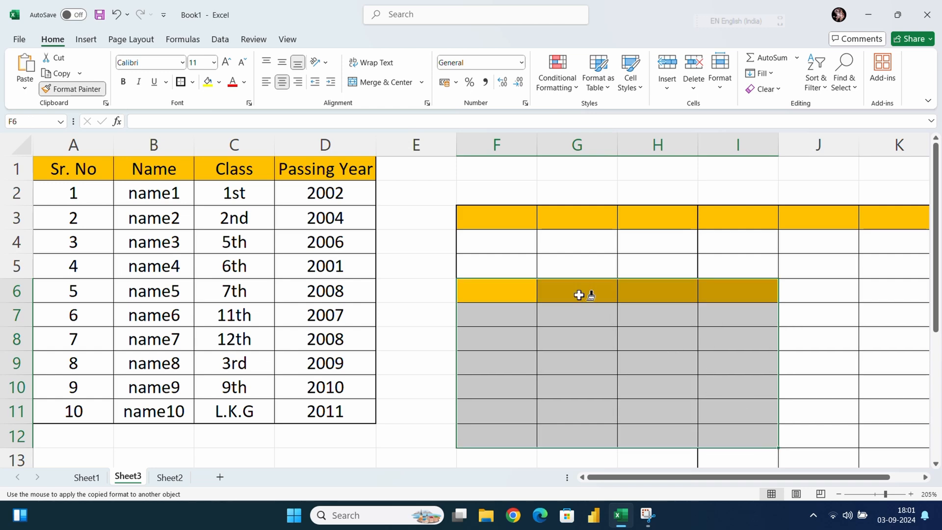
mouse_move(491, 240)
mouse_down()
mouse_move(612, 262)
mouse_move(770, 395)
mouse_up()
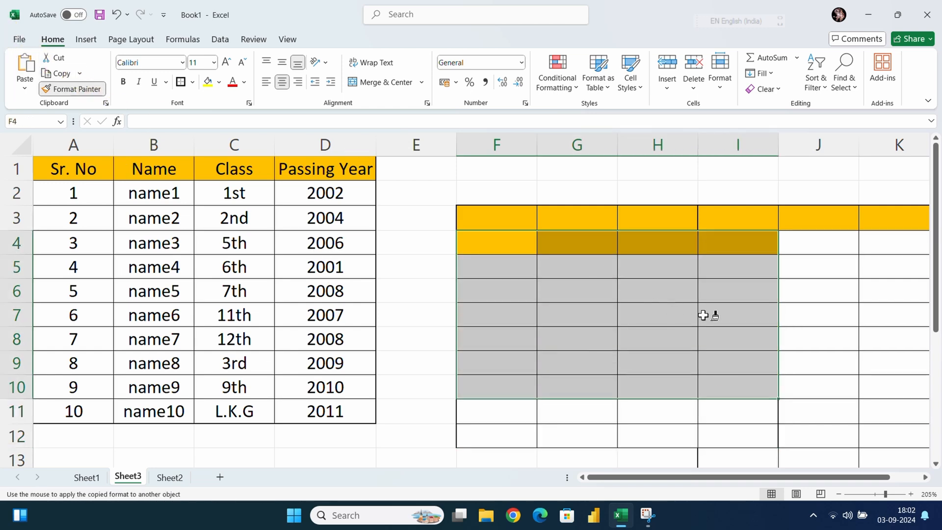
click(72, 93)
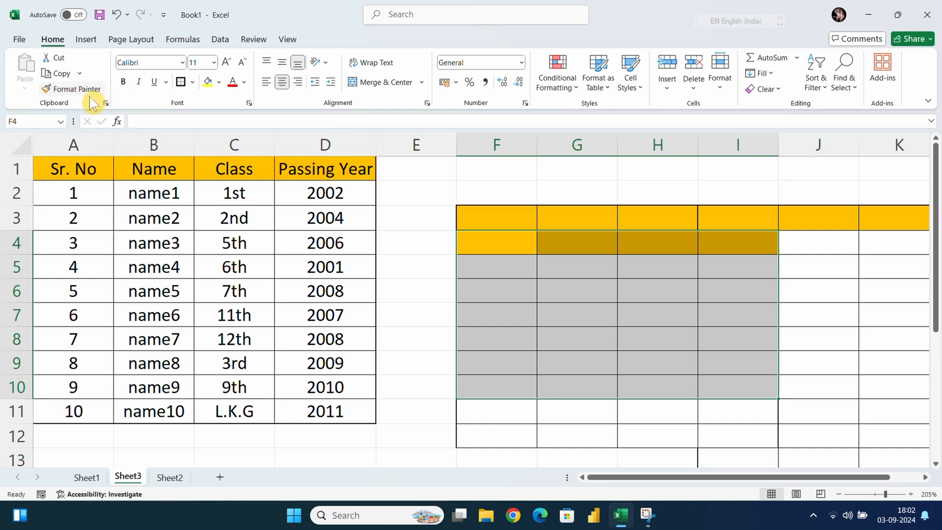
Copy the table in C2:F12 on Sheet1 and open the Paste Special options
click(79, 477)
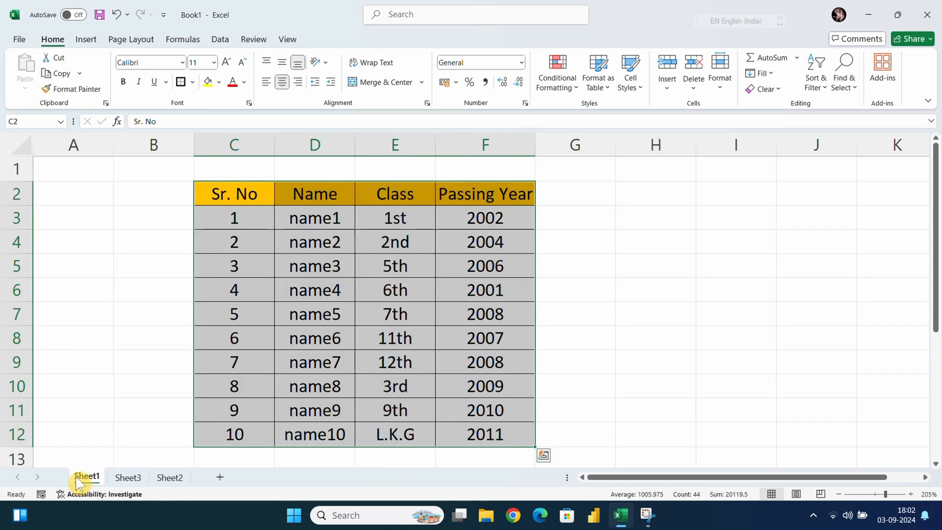
click(395, 11)
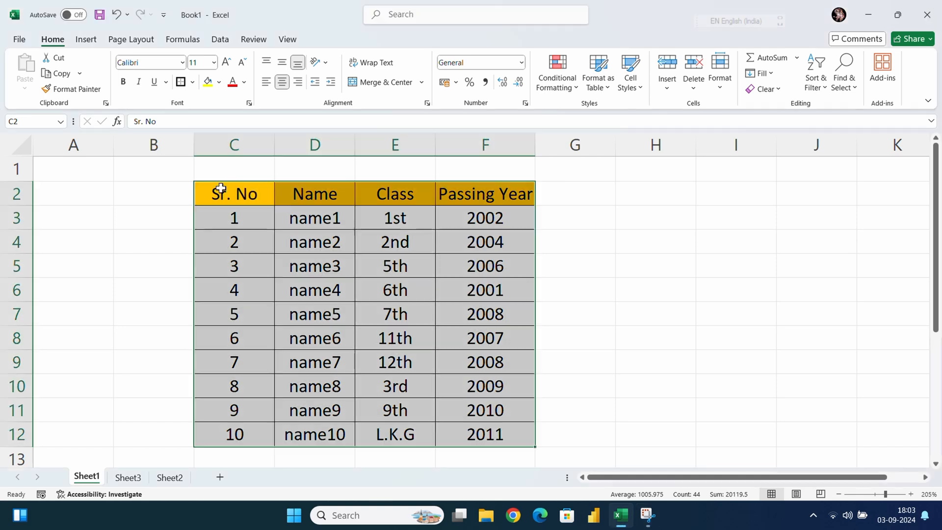
click(537, 219)
drag(235, 191, 468, 438)
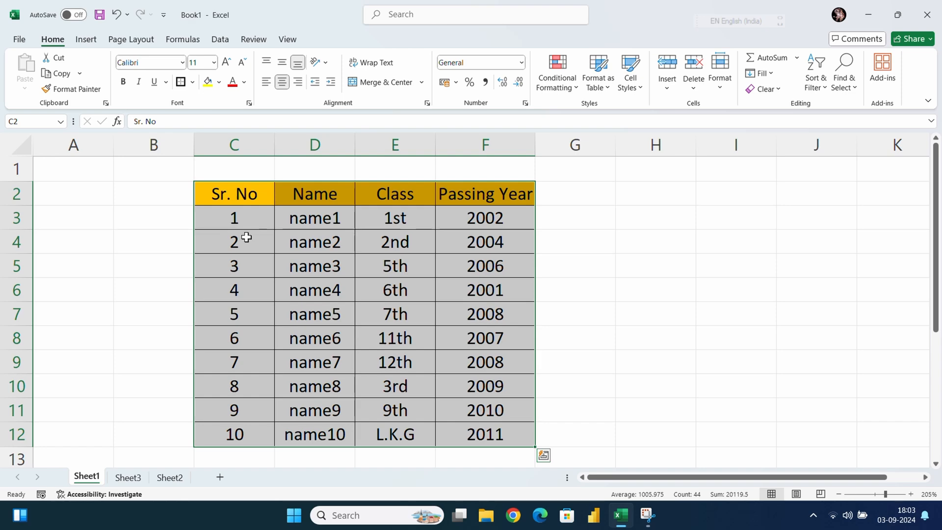
key(ctrl+c)
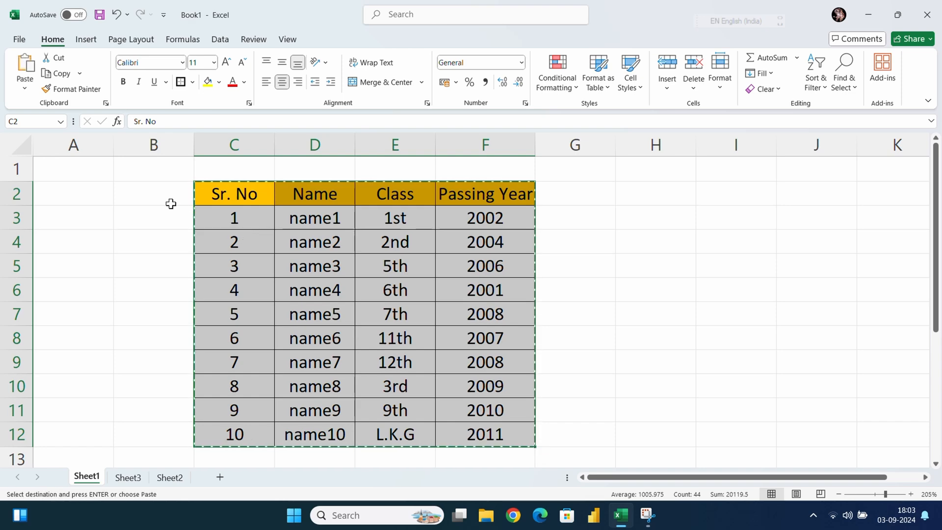
click(27, 92)
click(52, 241)
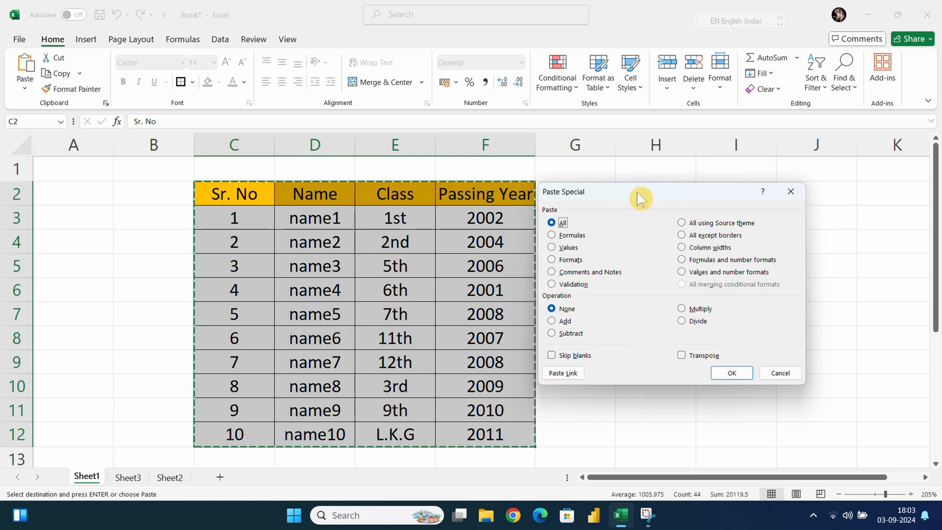
Examine the Paste Special choices, including Formulas, Values, Formats, Validation, All and Skip blanks
drag(636, 193, 371, 160)
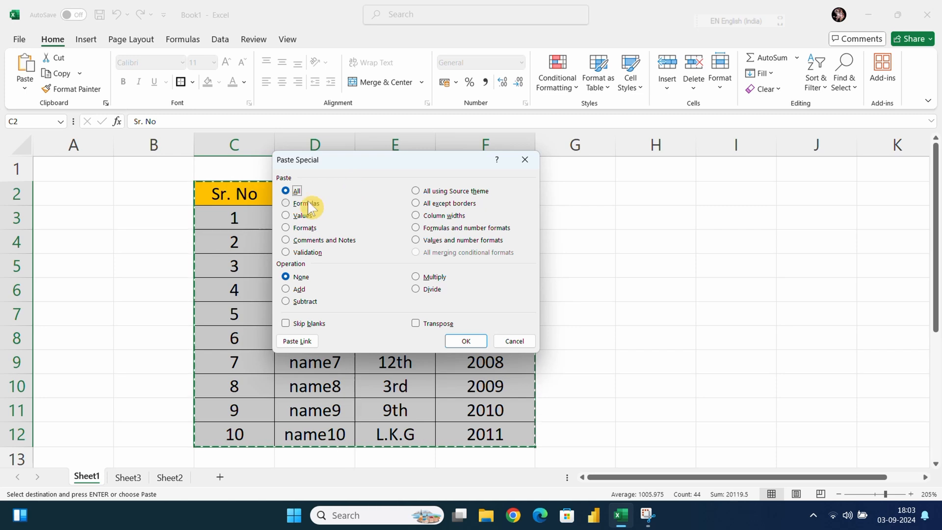
click(290, 202)
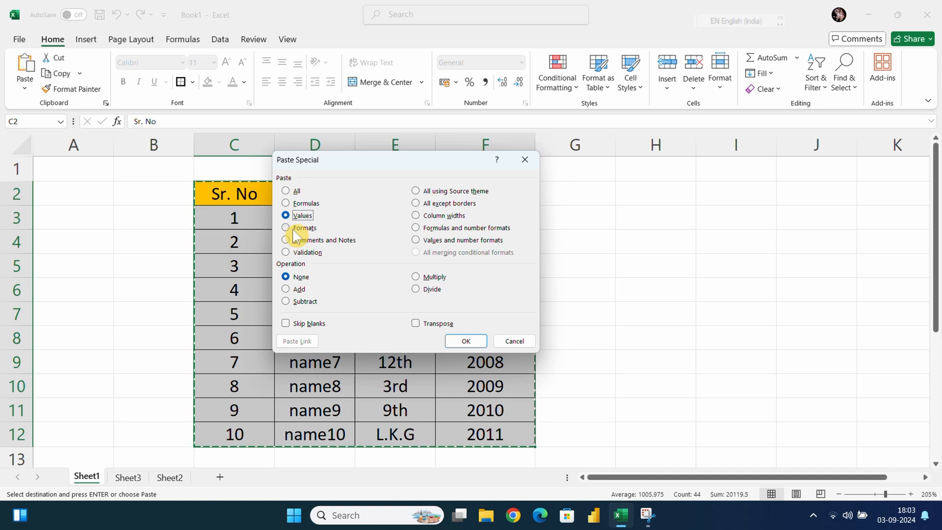
click(291, 216)
click(287, 229)
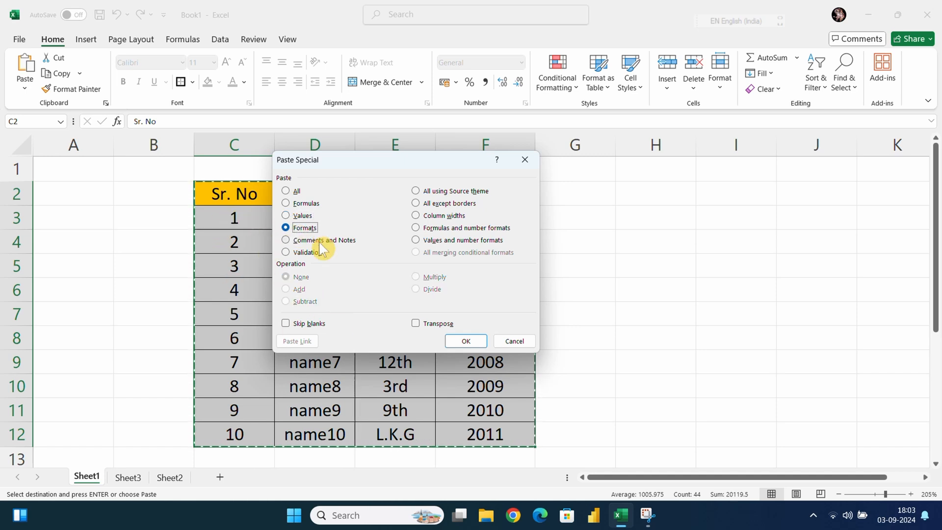
click(292, 251)
click(285, 192)
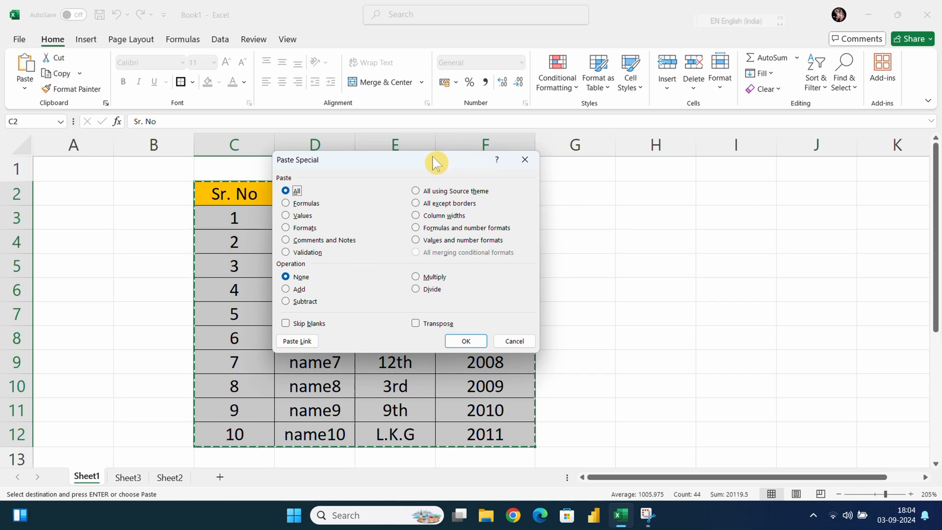
drag(437, 164, 760, 176)
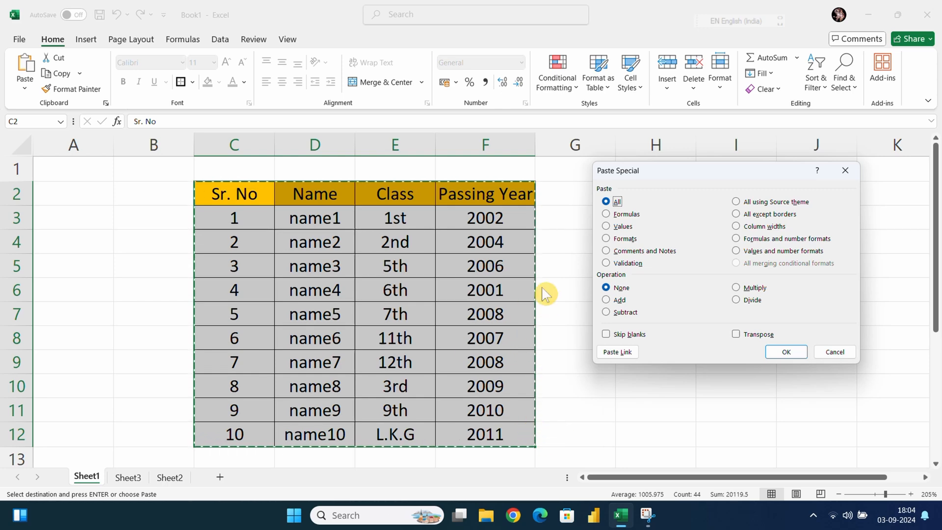
click(606, 335)
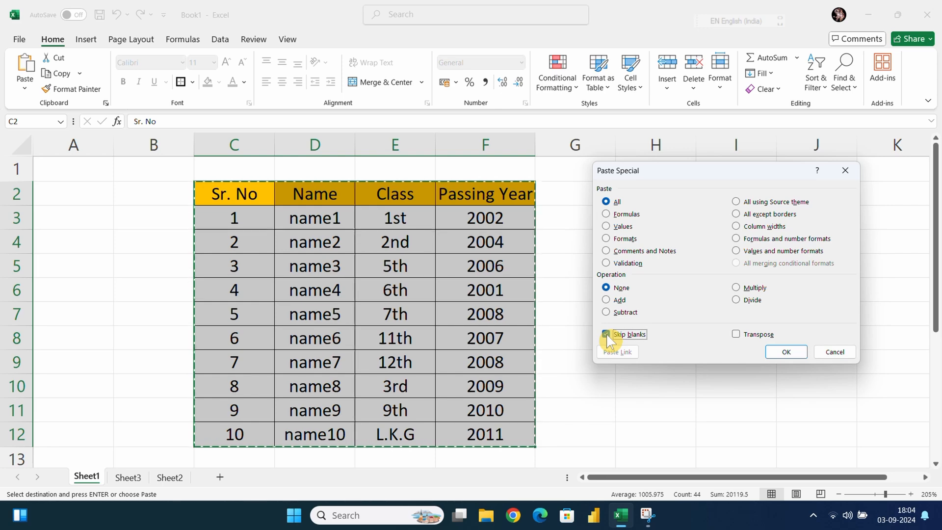
click(606, 334)
Paste the copied table as values only over itself in C2:F12 on Sheet1
click(606, 226)
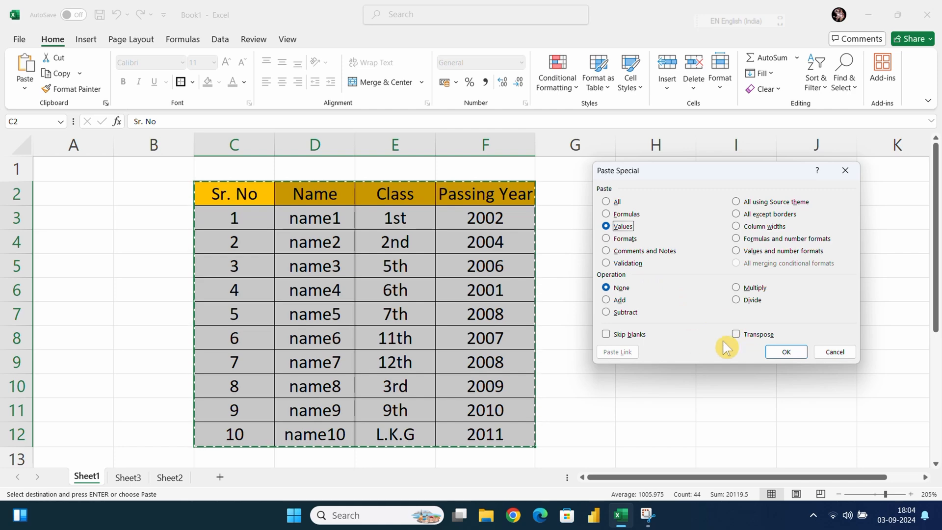
drag(666, 183, 709, 194)
click(826, 355)
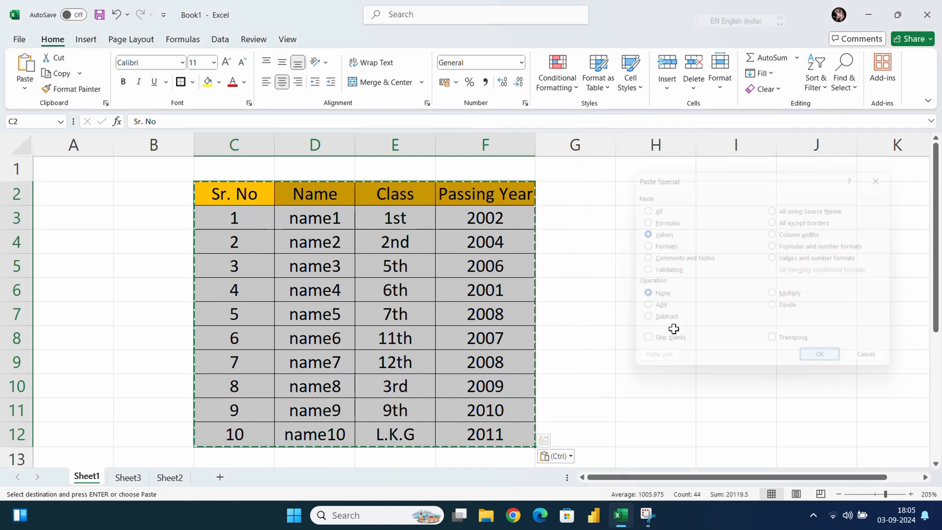
click(637, 304)
Paste only the values of the copied Sheet1 table at B18 on Sheet3 with Paste Special, and check the pasted range
scroll(316, 319, down, 3)
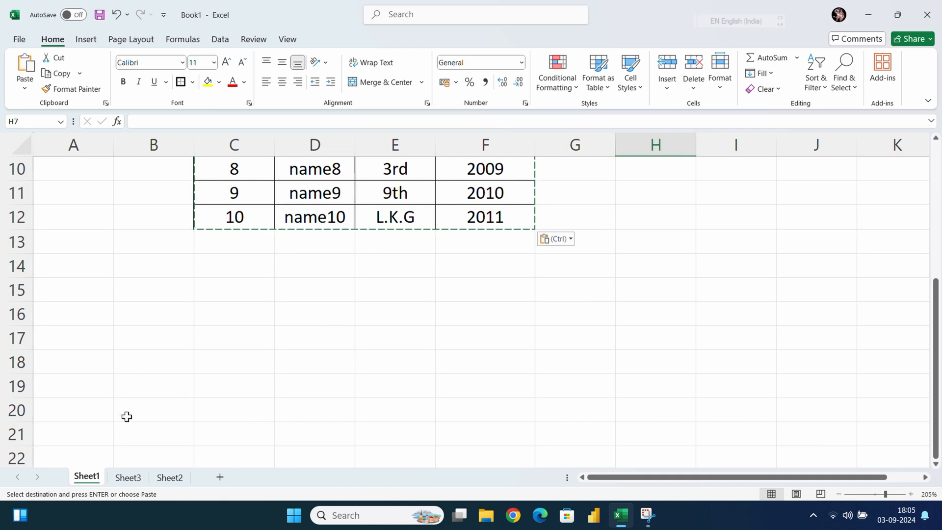
click(129, 477)
scroll(441, 241, down, 2)
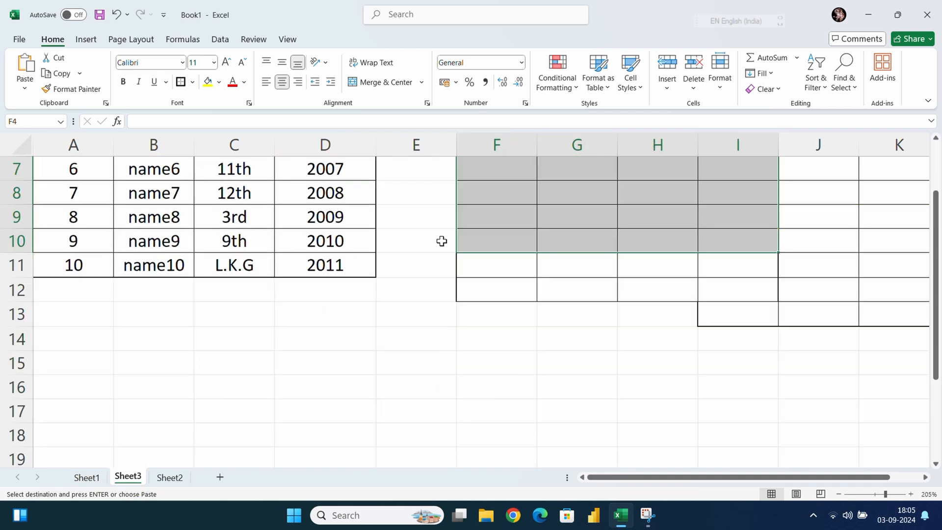
scroll(441, 241, down, 3)
click(160, 213)
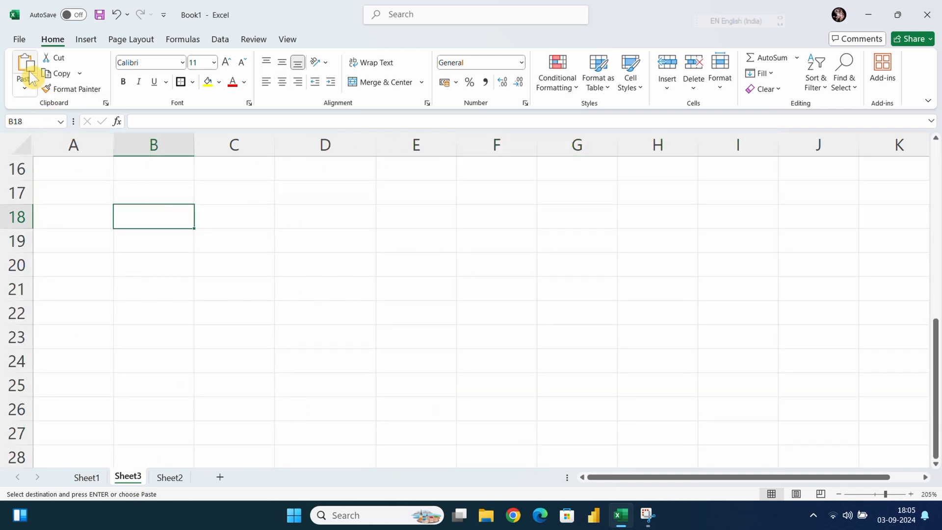
click(26, 89)
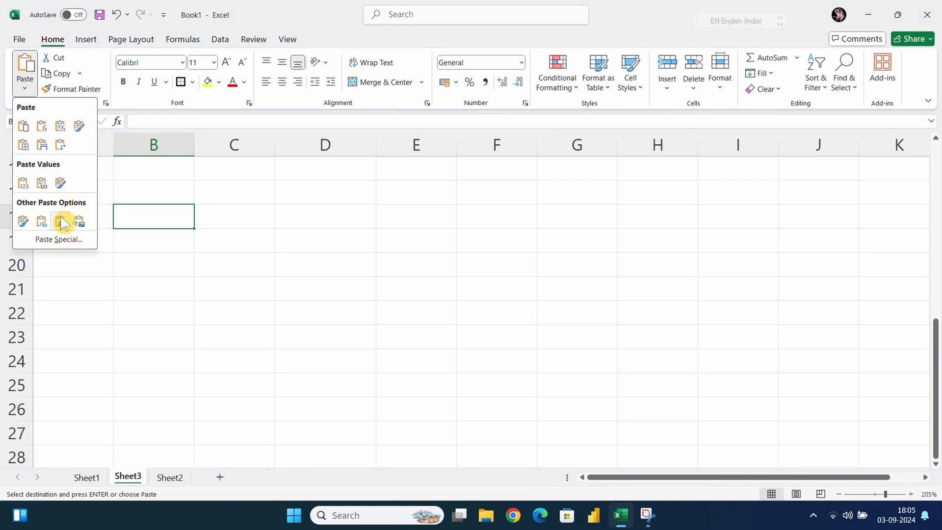
click(63, 236)
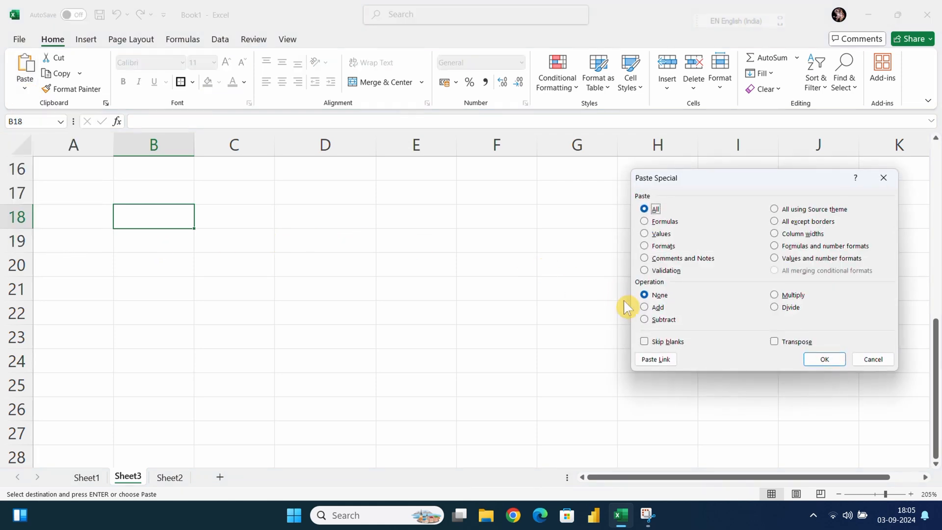
click(646, 235)
click(825, 360)
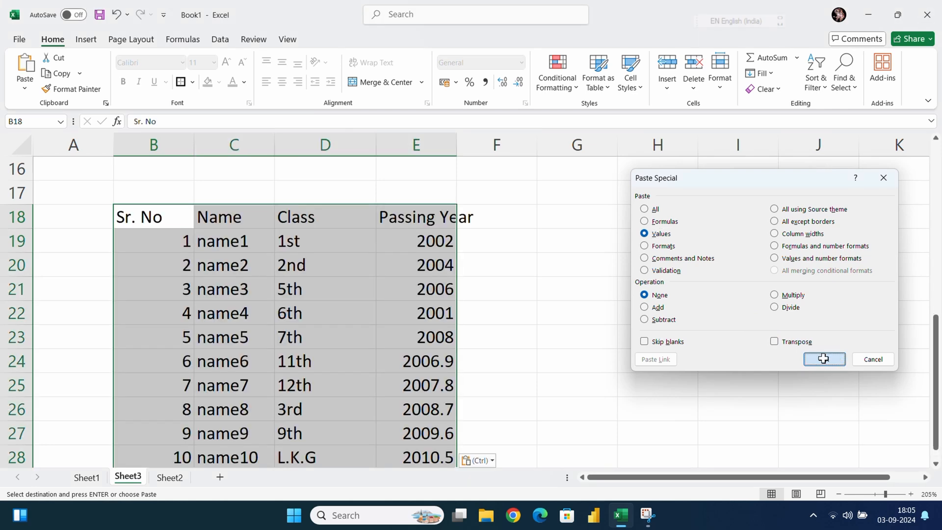
click(477, 307)
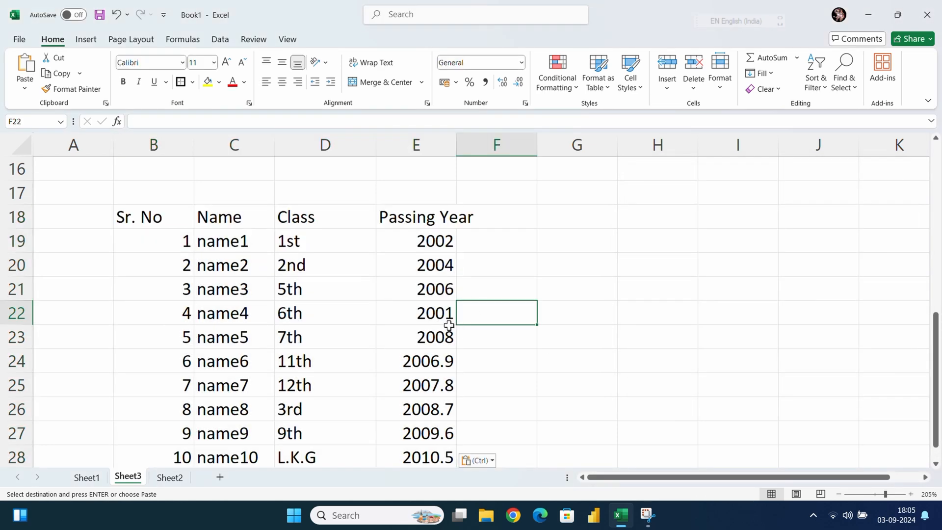
mouse_move(112, 220)
mouse_down()
mouse_move(420, 237)
mouse_move(435, 449)
mouse_up()
click(416, 409)
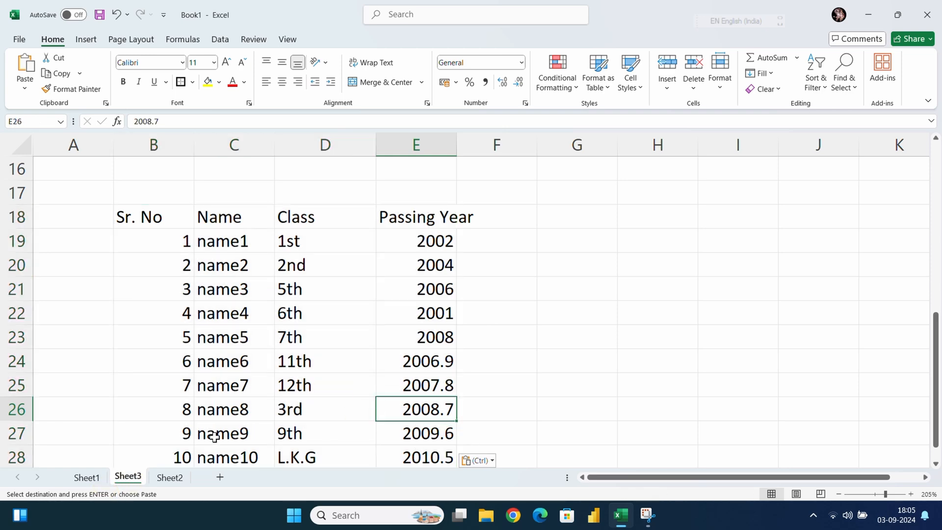
Cancel the pending copy on Sheet1 and copy the table in C2:F12 again
click(89, 478)
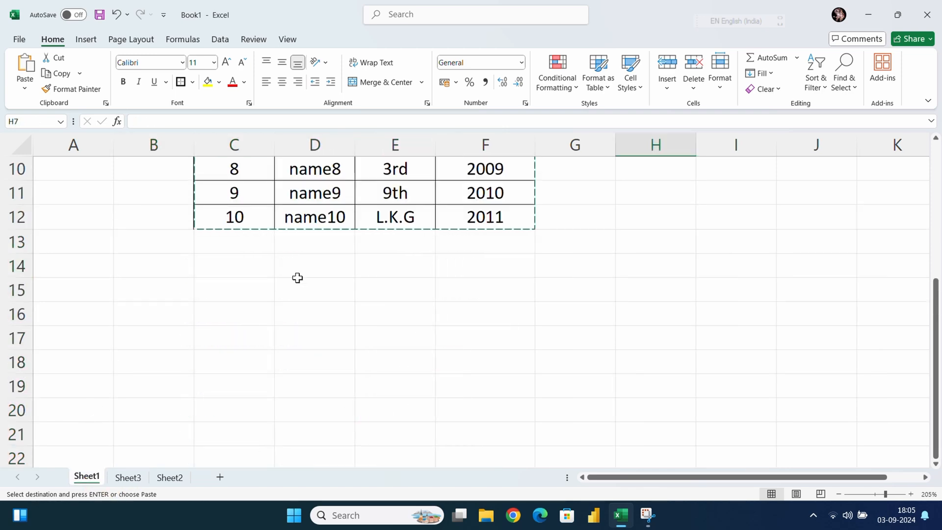
scroll(296, 278, up, 3)
click(237, 201)
click(189, 188)
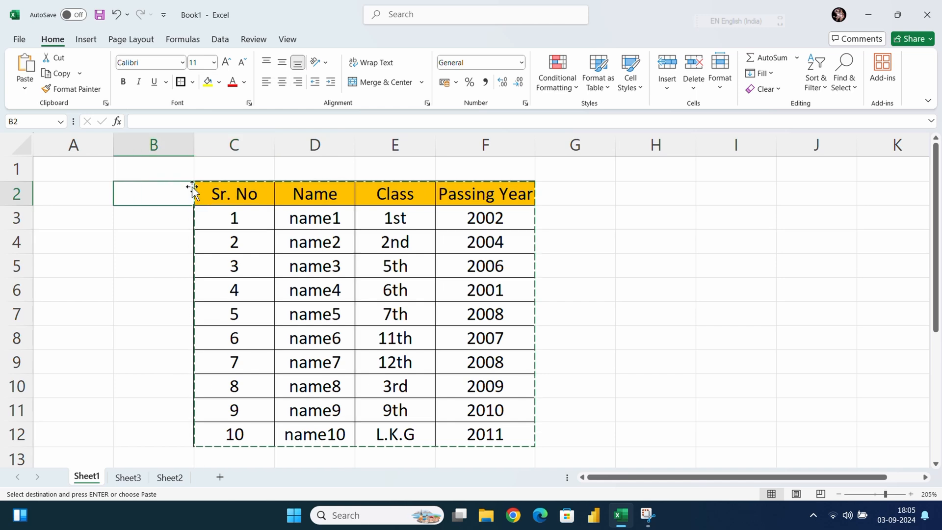
key(Escape)
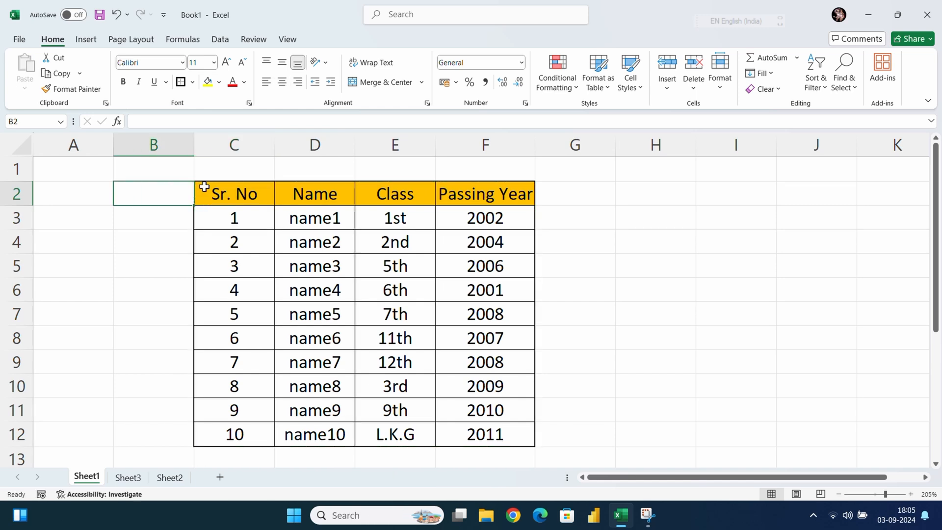
drag(204, 186, 472, 437)
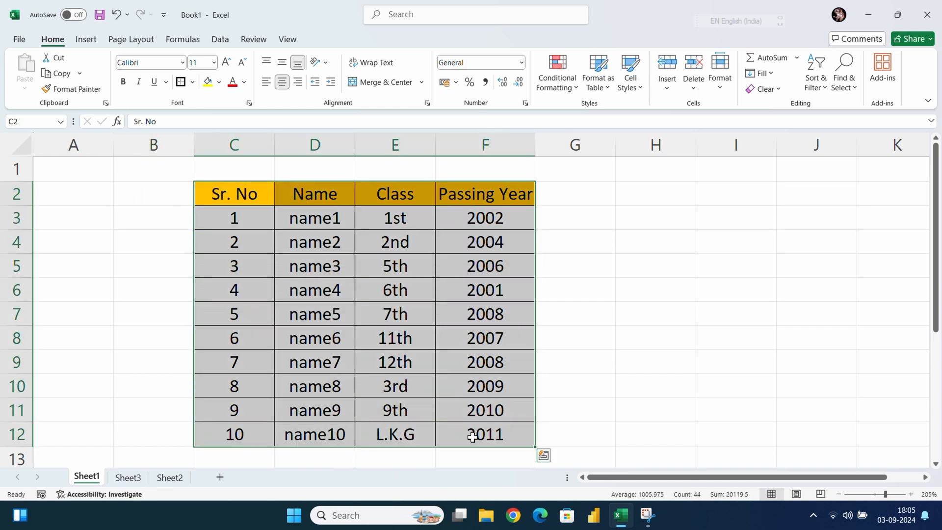
key(ctrl+c)
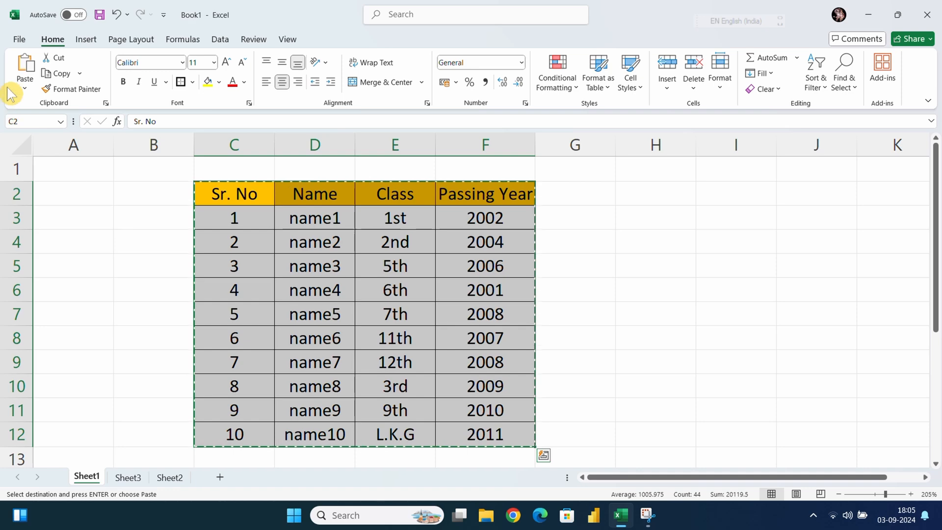
Paste only the formats of the copied table at C30 on Sheet3 with Paste Special
click(24, 91)
click(63, 241)
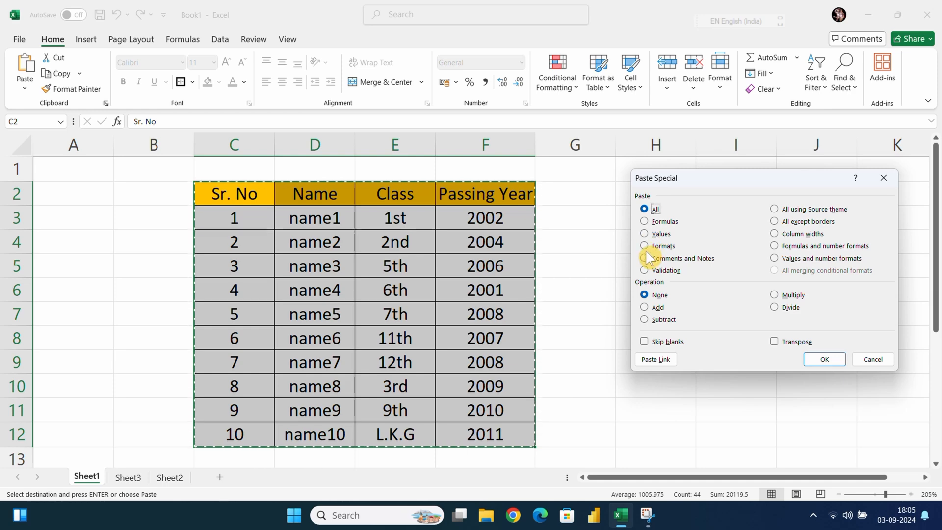
click(649, 246)
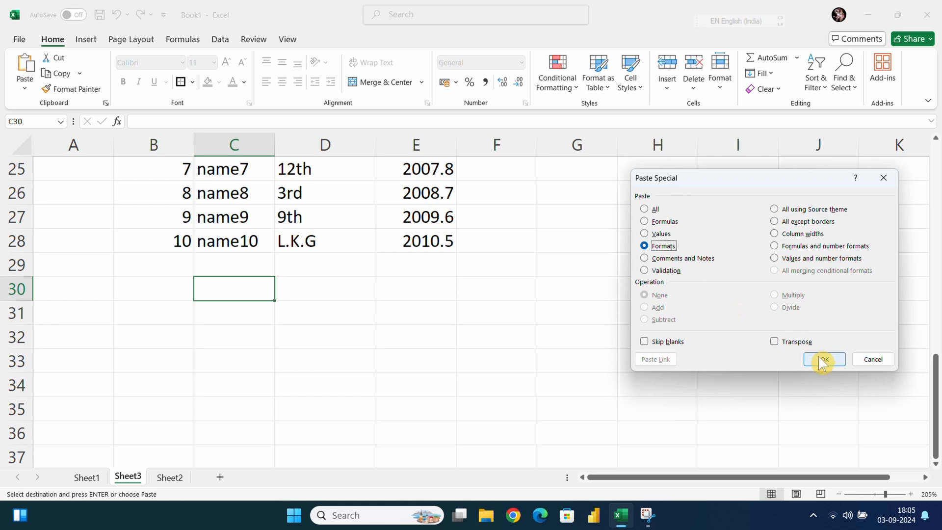
click(824, 359)
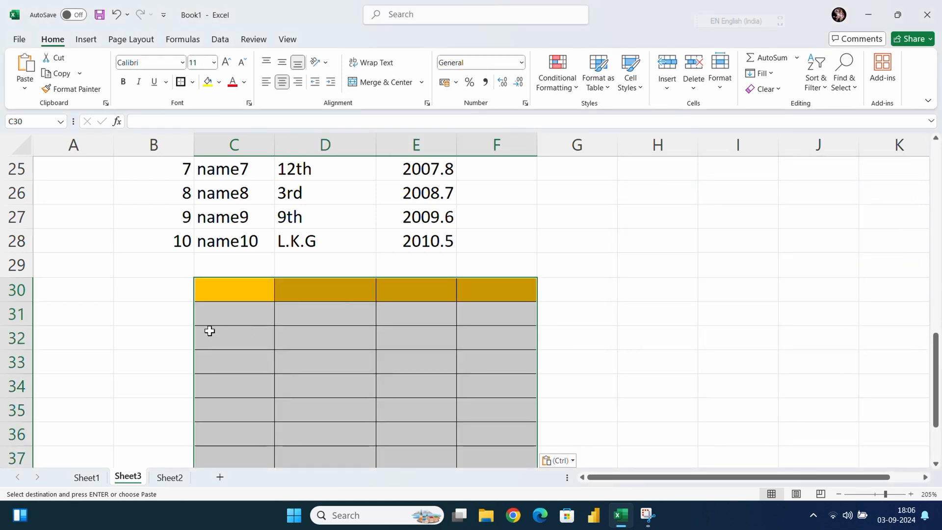
click(555, 291)
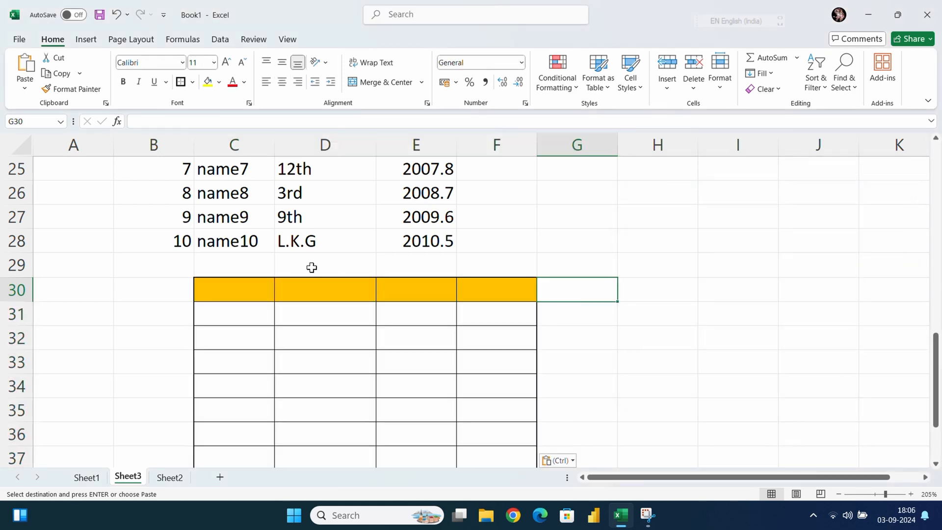
Return to the source table on Sheet1 and cancel its pending copy
click(81, 481)
scroll(459, 351, up, 1)
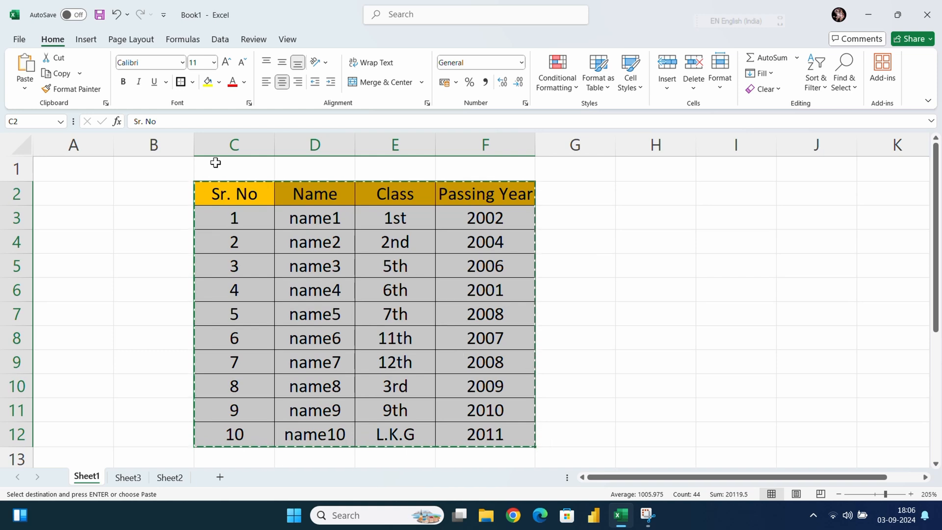
key(Escape)
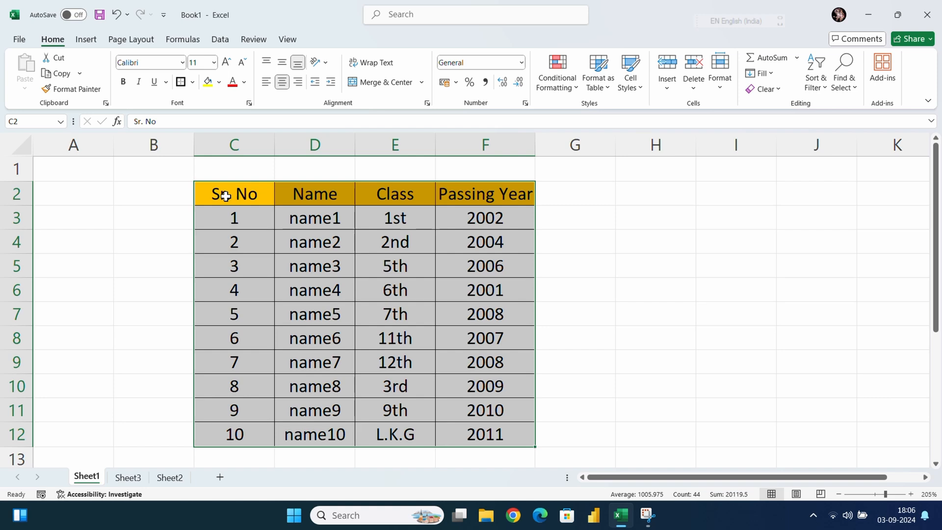
Copy the table's header row in C2:F2 on Sheet1
click(579, 243)
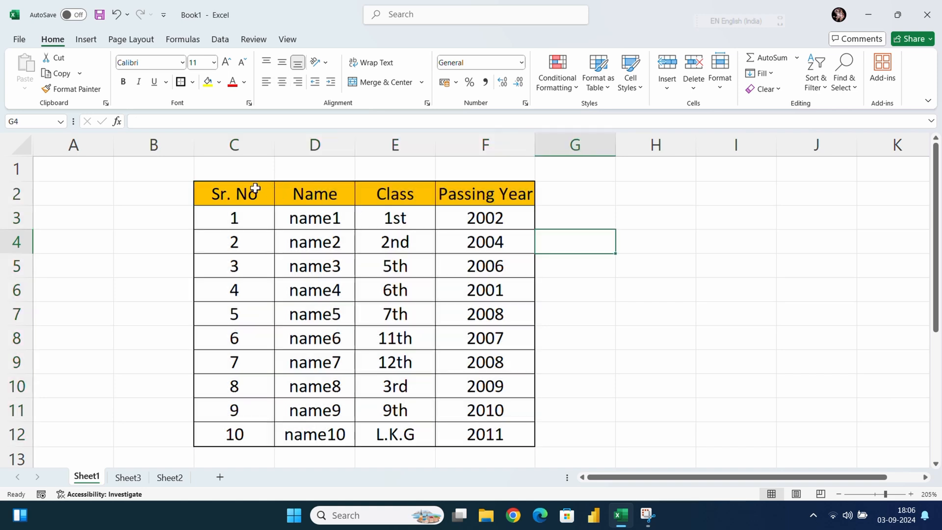
click(216, 195)
drag(216, 195, 527, 195)
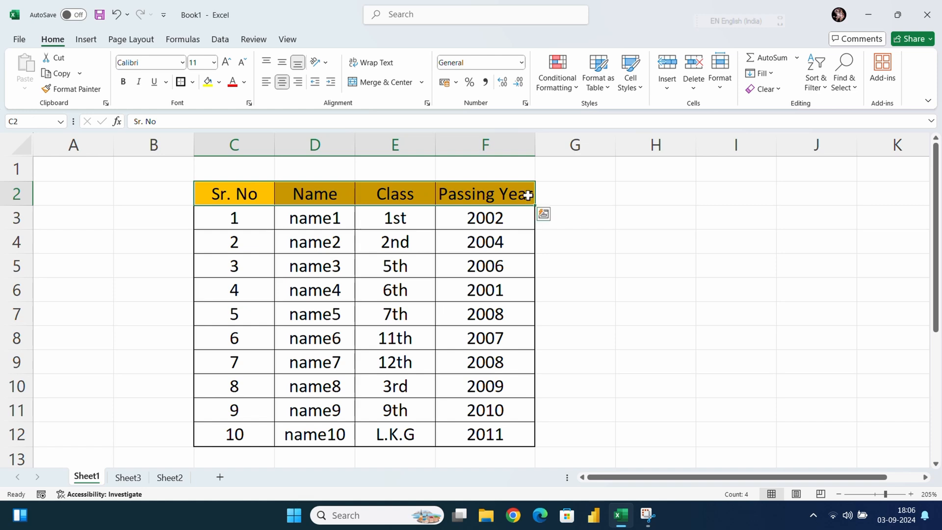
key(ctrl+c)
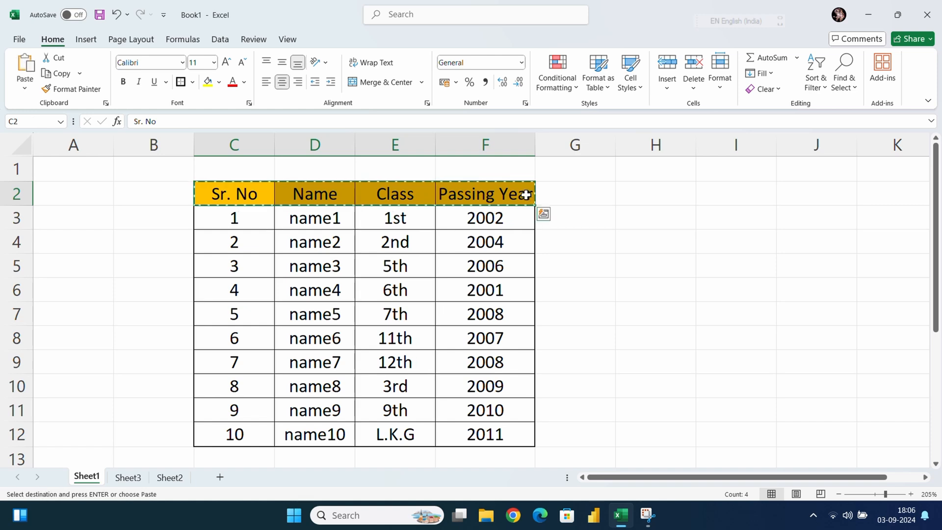
Paste the copied header row at A29 on Sheet3 as a column, using Paste Special with Transpose
click(125, 477)
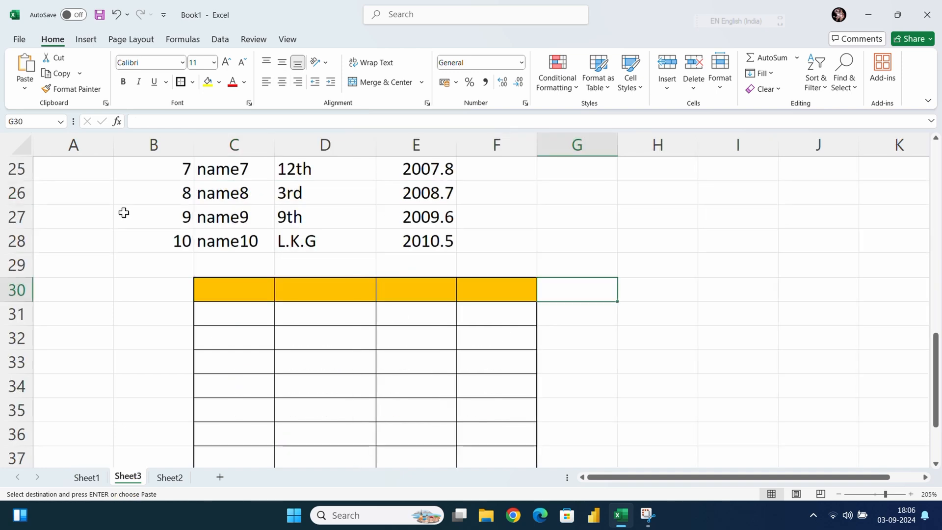
click(72, 266)
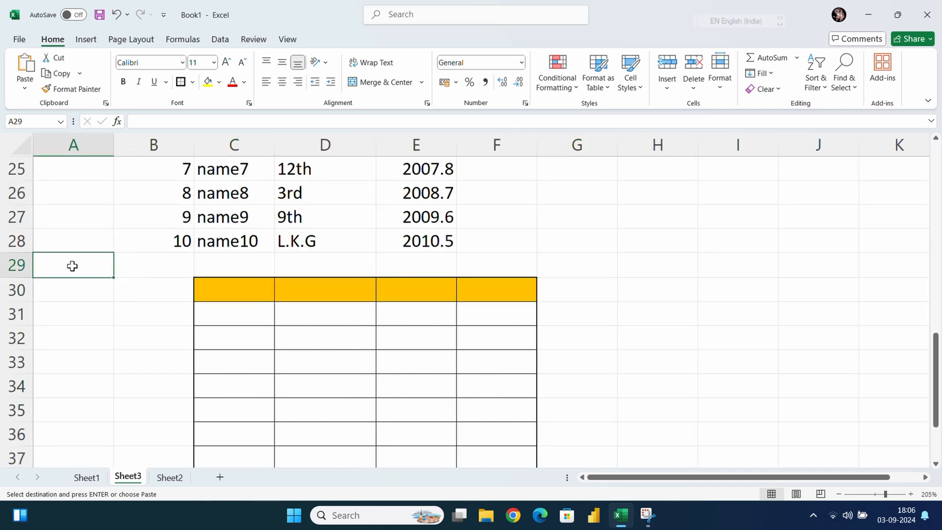
click(24, 89)
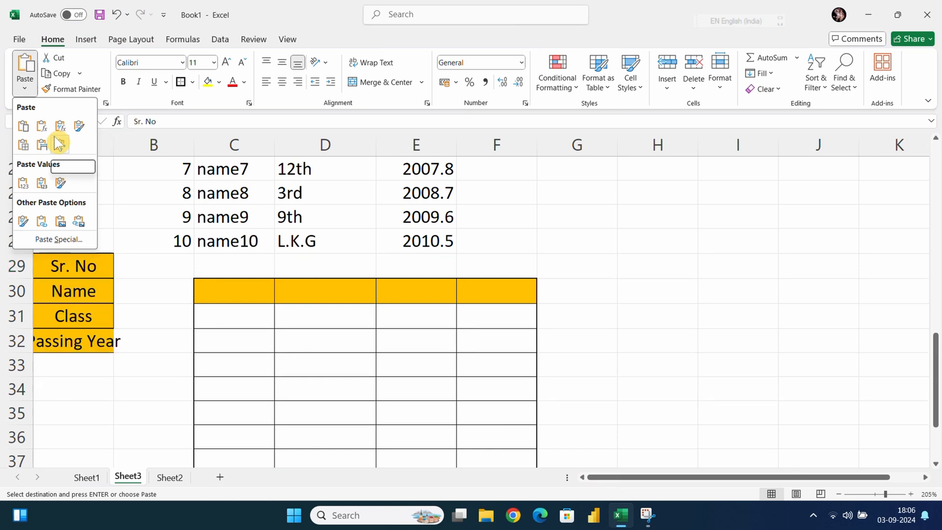
click(63, 244)
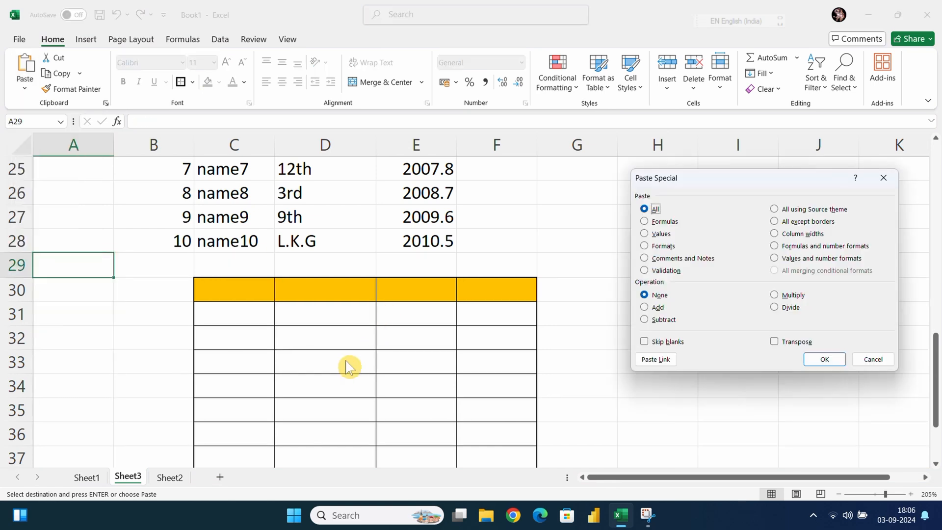
click(777, 343)
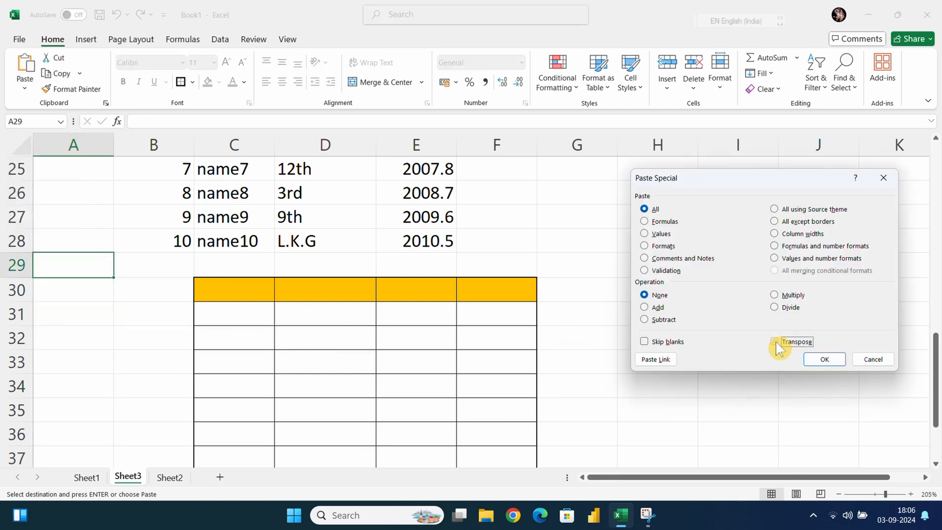
click(823, 360)
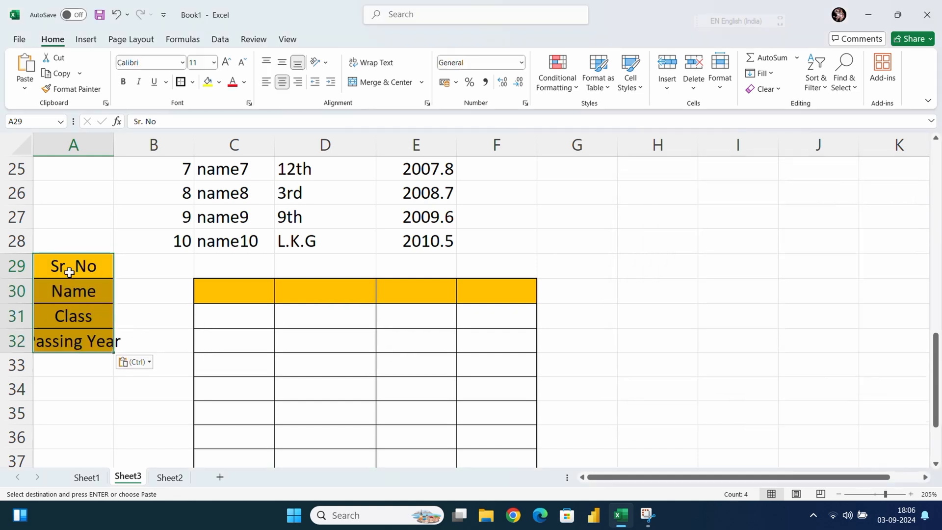
Check the transposed headers in A29:A32 on Sheet3 and auto-fit column A to its contents
drag(234, 314, 679, 341)
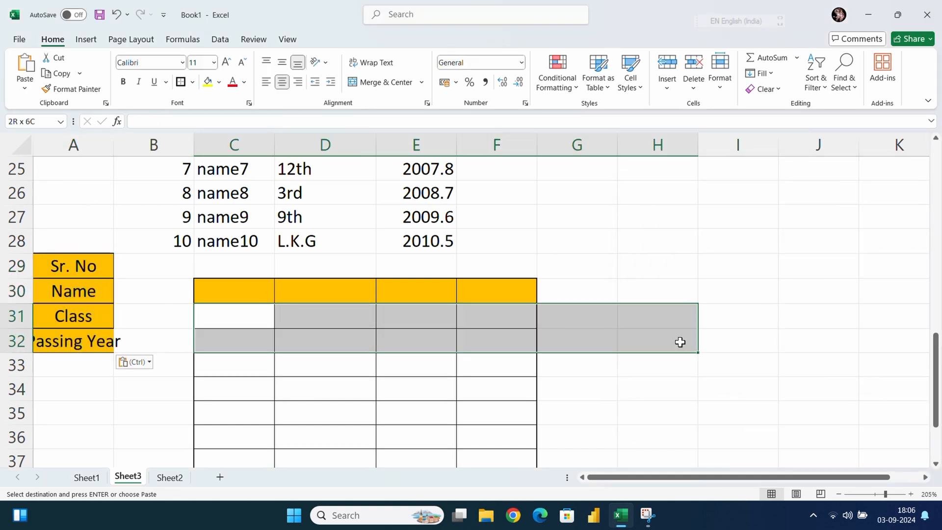
drag(149, 291, 136, 380)
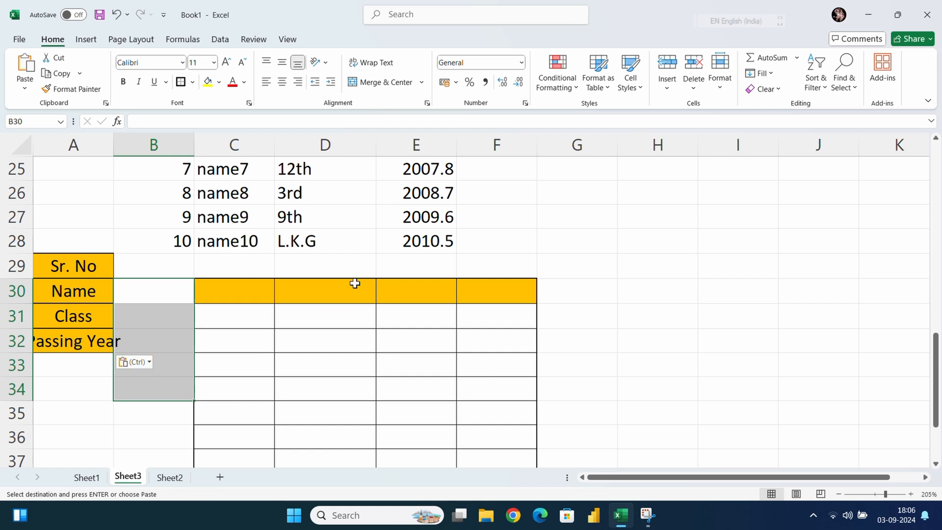
drag(80, 267, 78, 340)
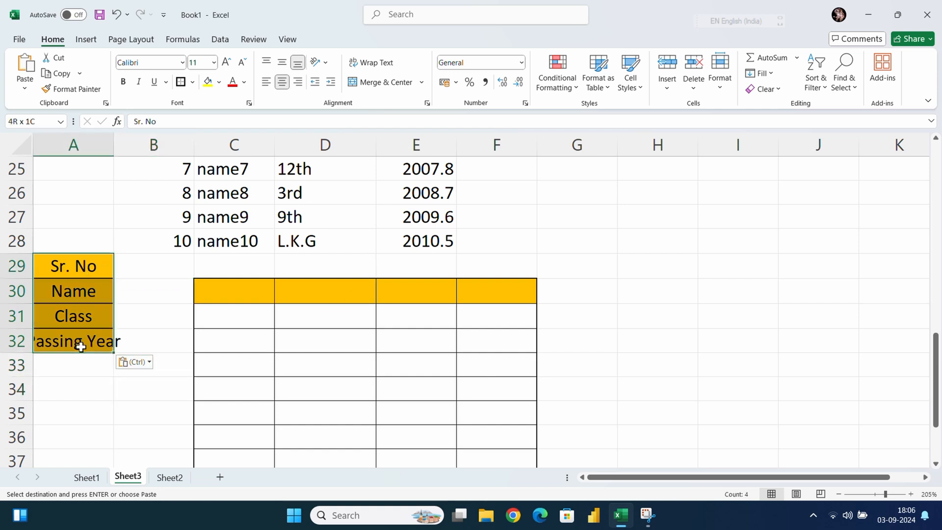
double_click(114, 144)
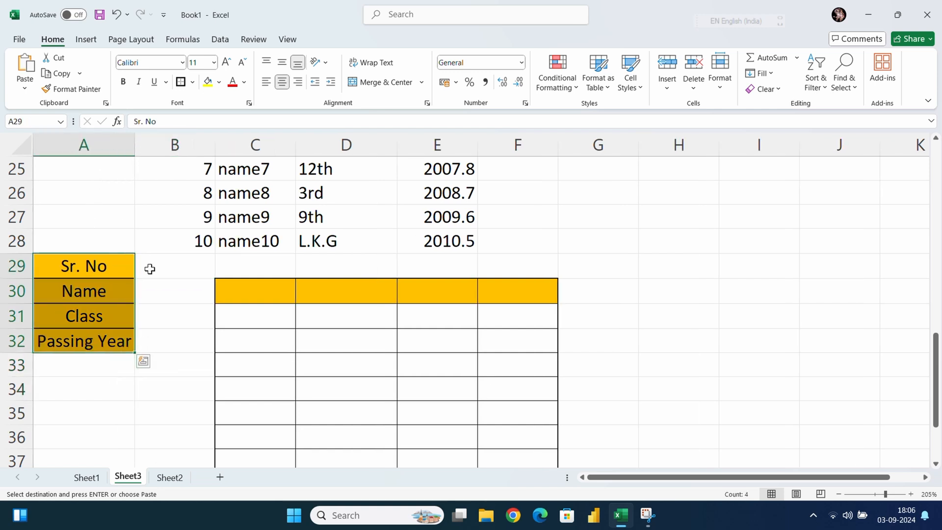
click(141, 406)
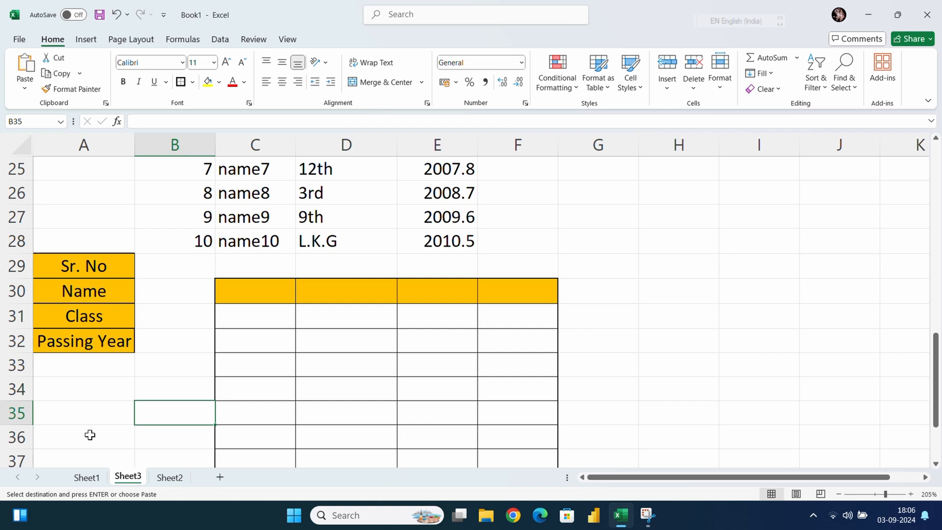
Copy the Sr. No column in C2:C12 on Sheet1
click(84, 480)
click(157, 223)
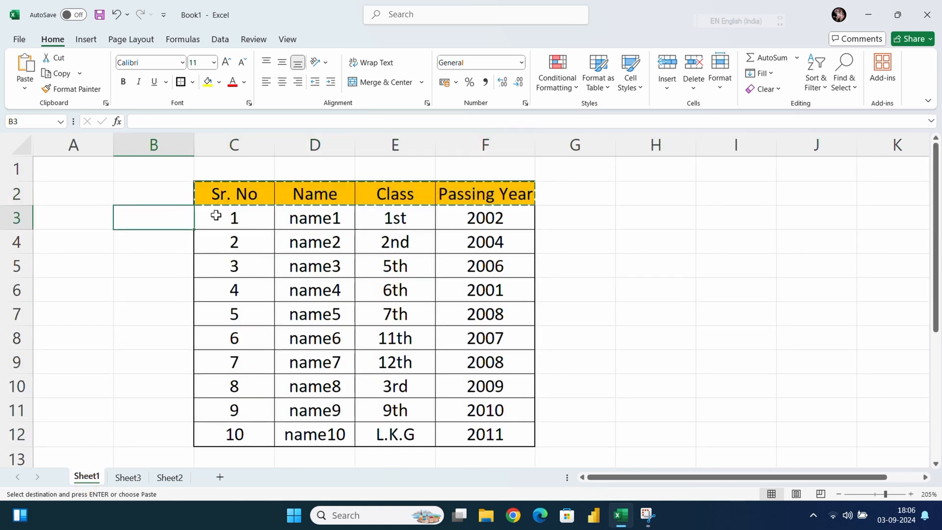
click(263, 195)
drag(253, 195, 244, 319)
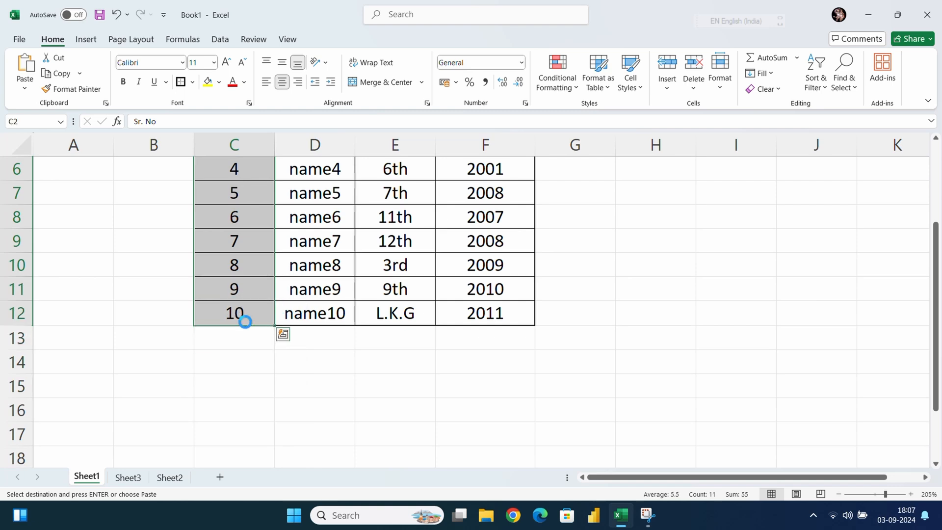
key(ctrl+c)
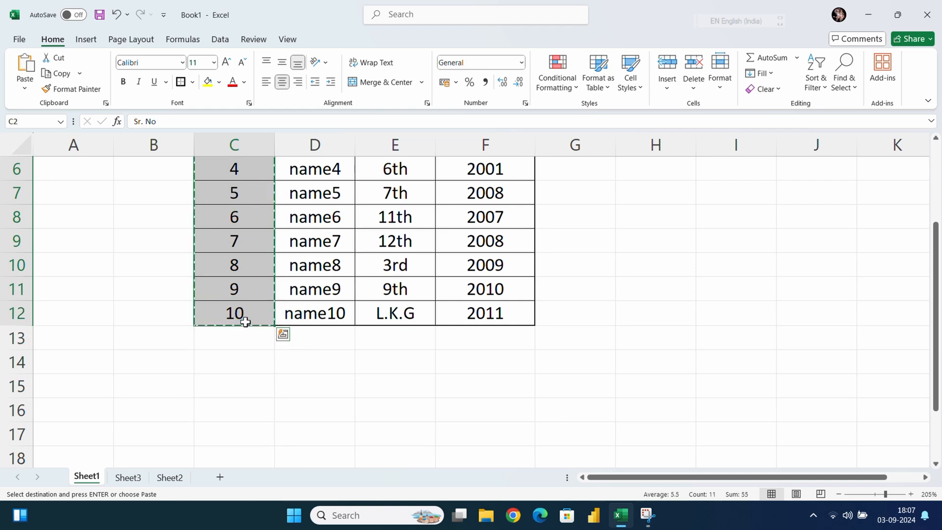
Paste the copied Sr. No column at A34 on Sheet3 as a row, using Paste Special with Transpose
click(128, 477)
scroll(111, 346, down, 1)
click(95, 320)
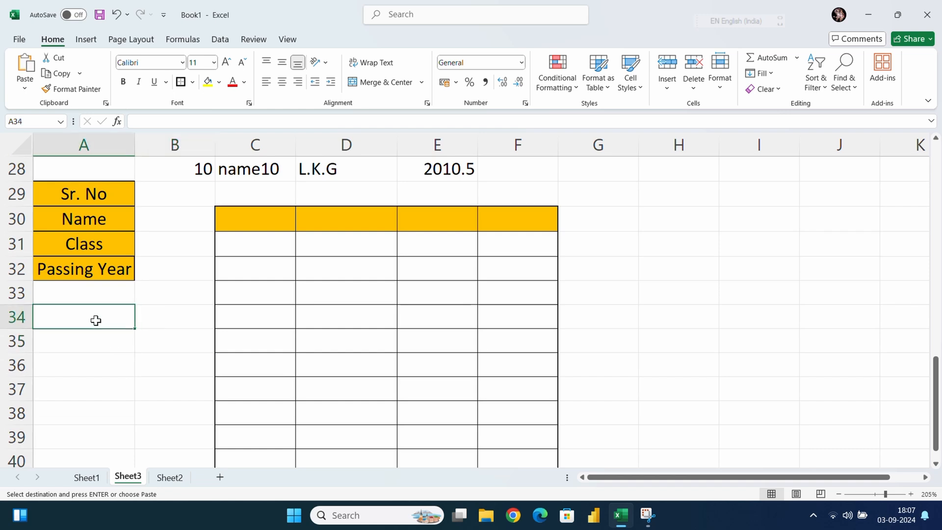
key(ctrl+alt+v)
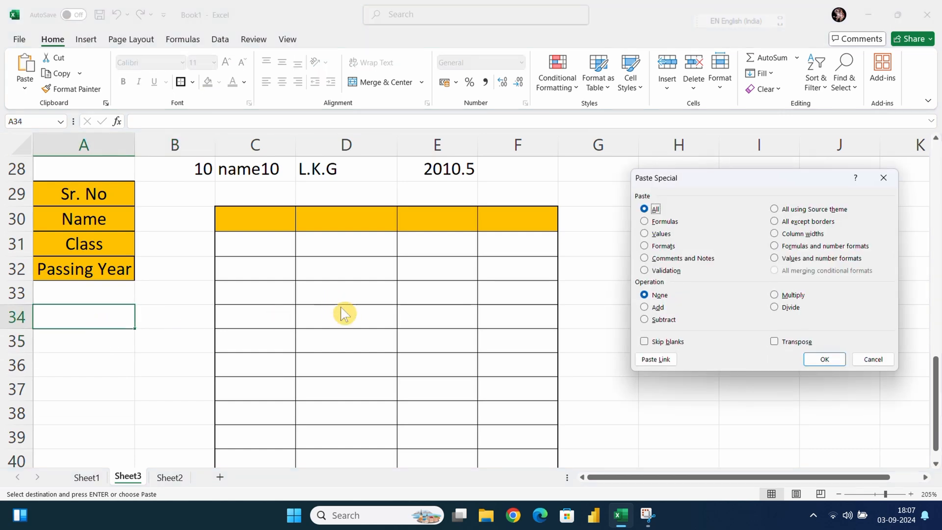
click(774, 341)
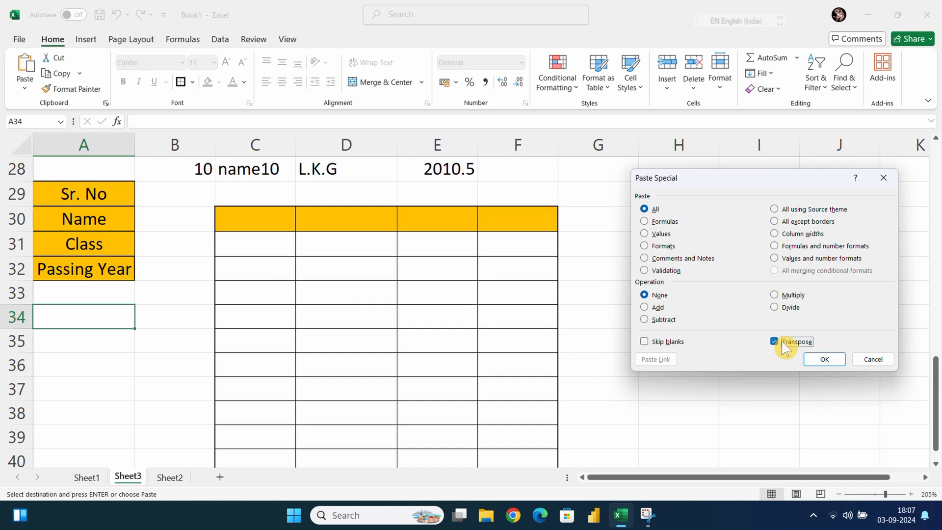
click(828, 359)
click(304, 365)
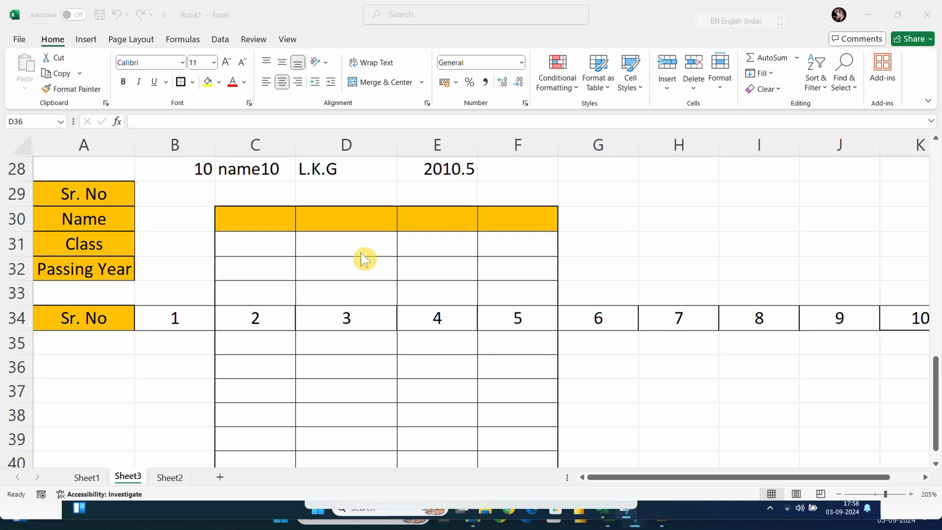
Go to Sheet2 to review the list of cut, copy, paste and Paste Special shortcuts
click(347, 240)
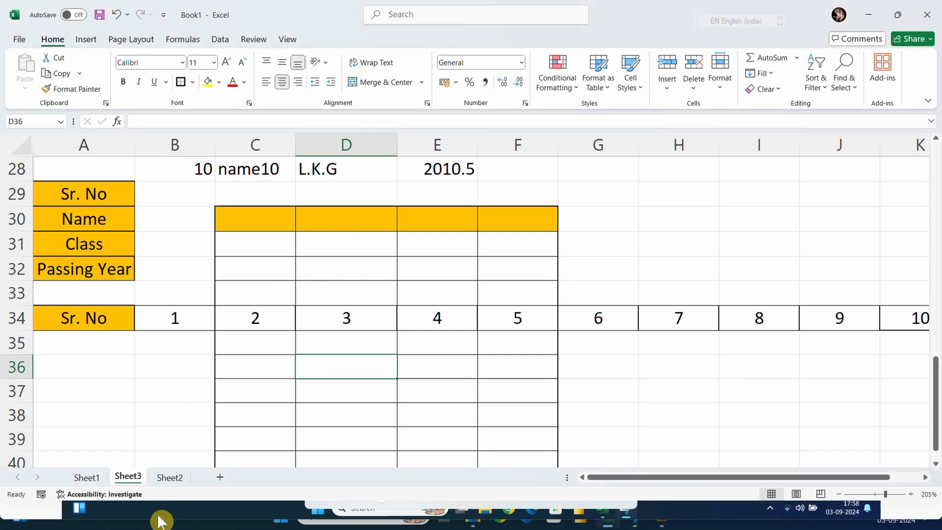
click(169, 477)
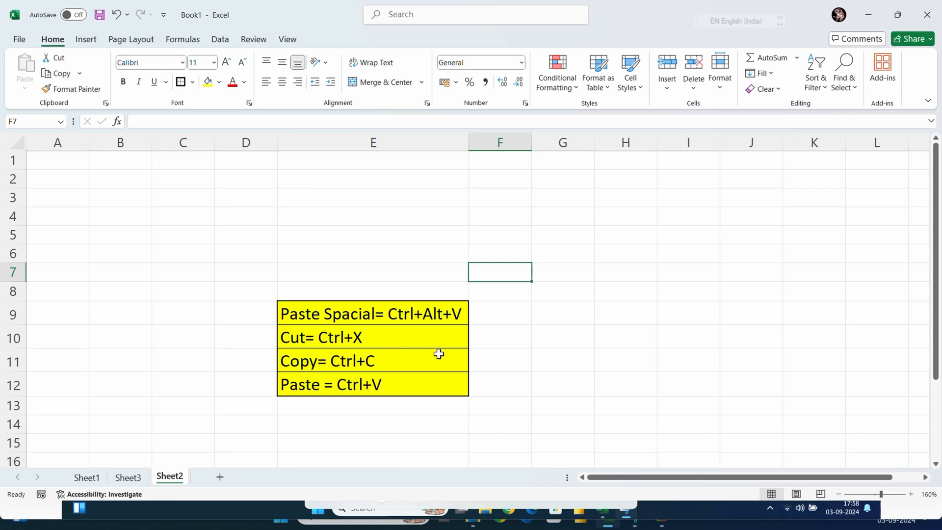